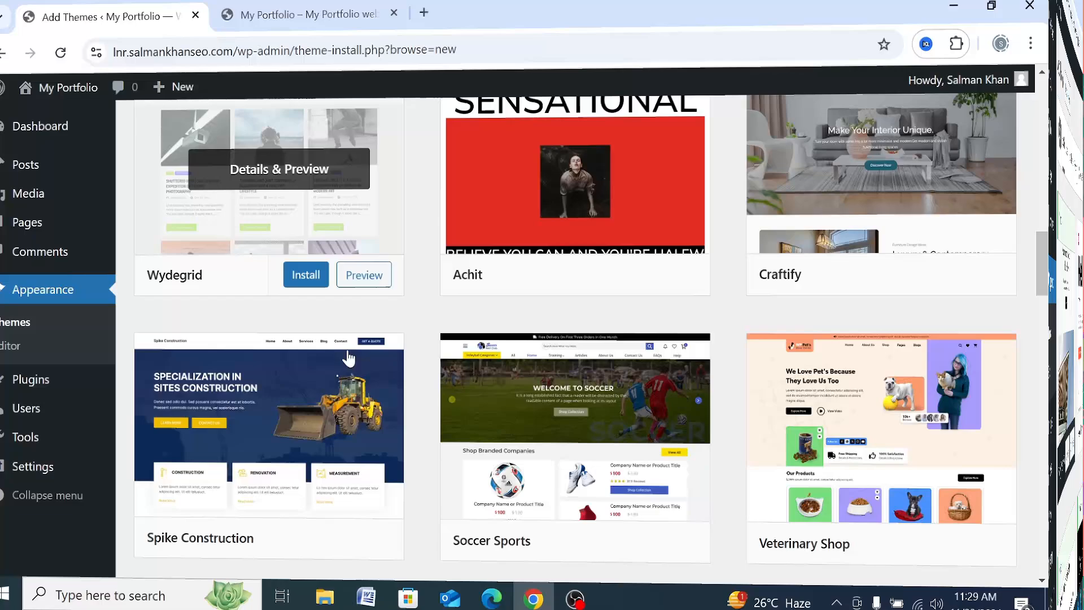
# Browse the newest themes available to install in the theme gallery
pyautogui.scroll(-10, 367, 356)
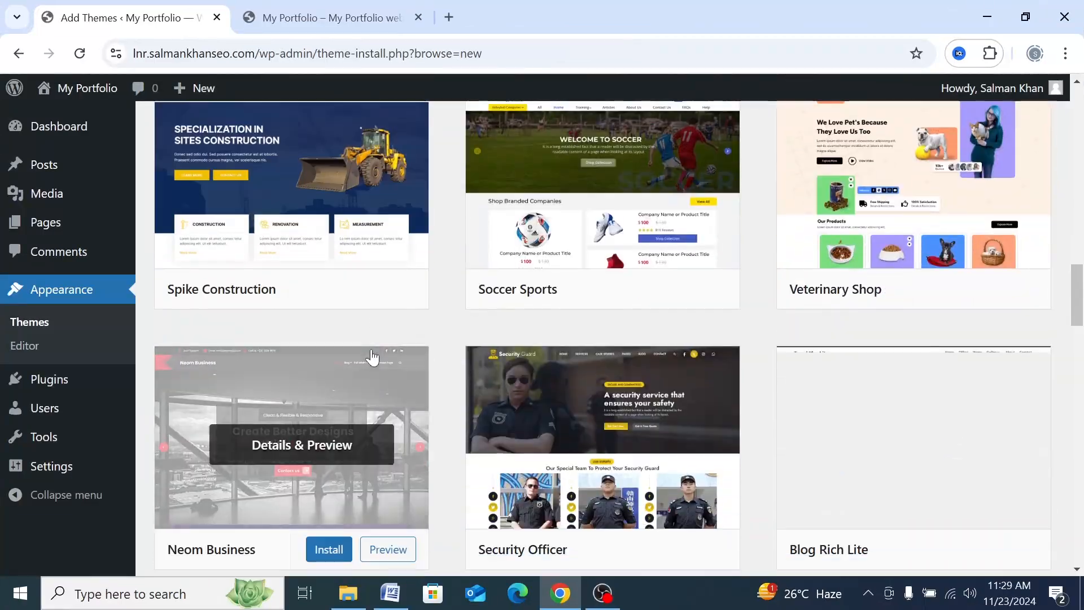
pyautogui.scroll(-15, 429, 333)
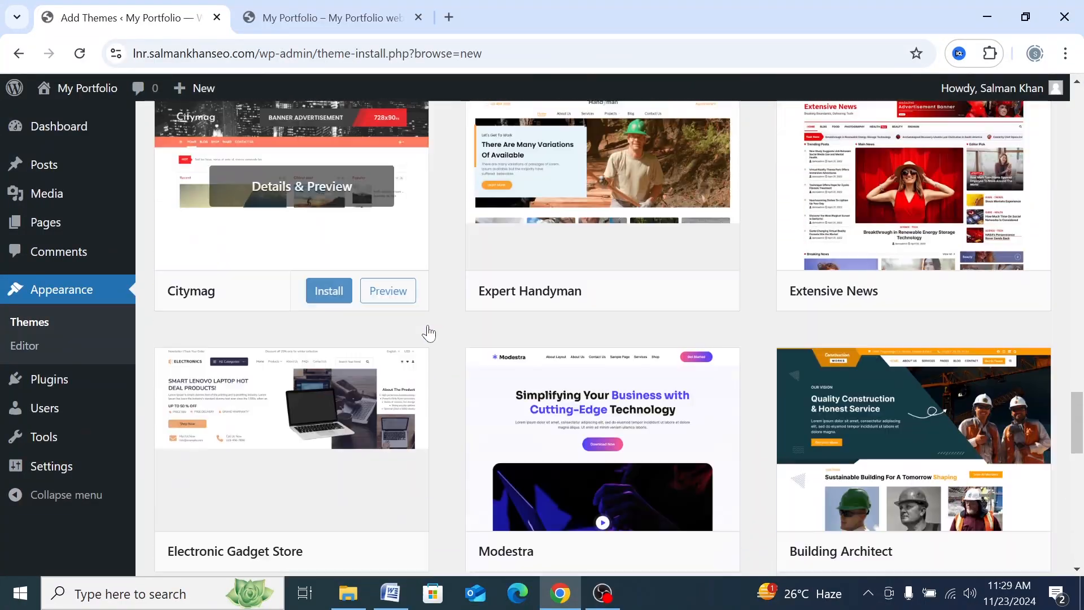
pyautogui.scroll(-12, 427, 339)
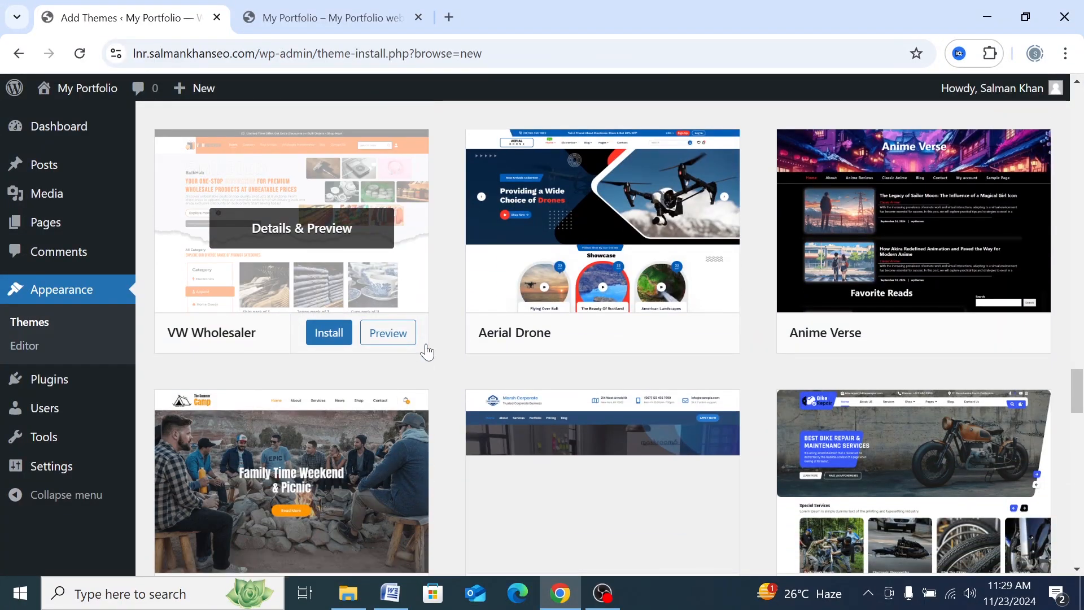
pyautogui.scroll(-10, 427, 352)
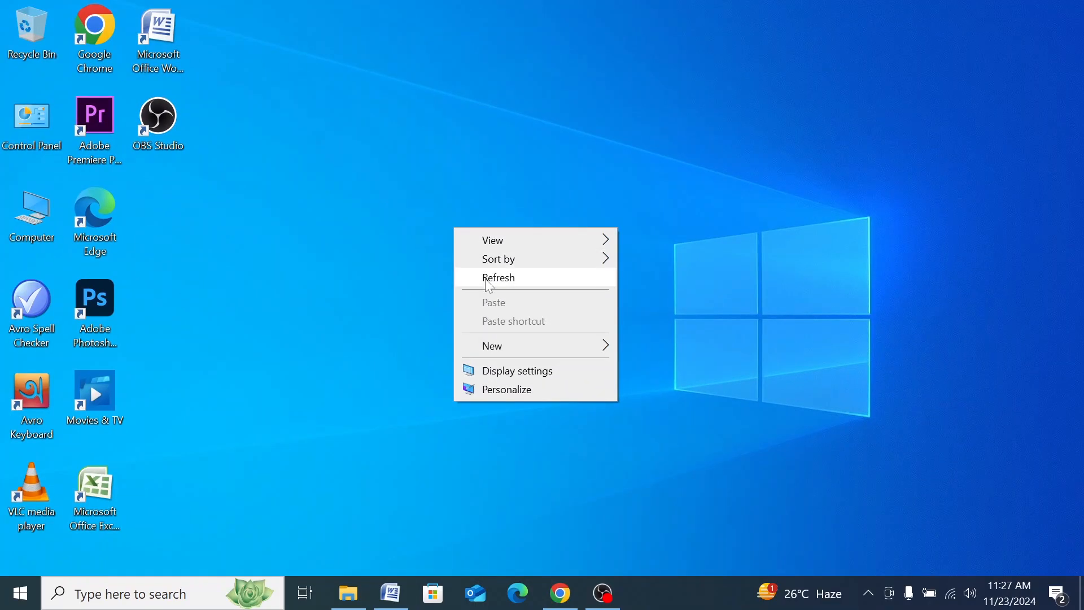
# Refresh the desktop, then switch to Chrome and look over the WordPress dashboard
pyautogui.click(484, 277)
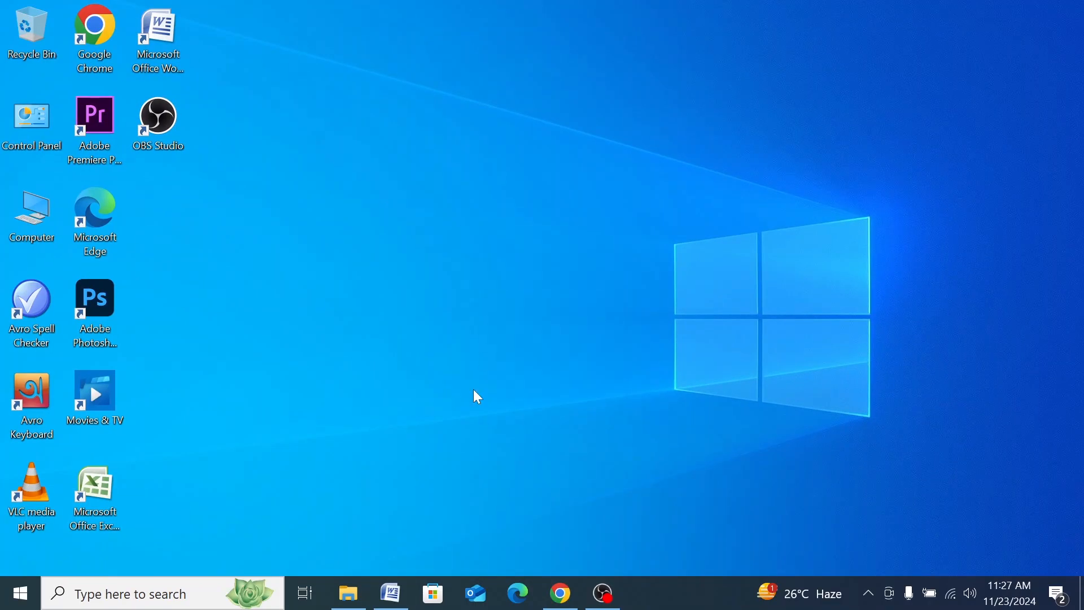
pyautogui.click(565, 603)
pyautogui.scroll(-7, 397, 375)
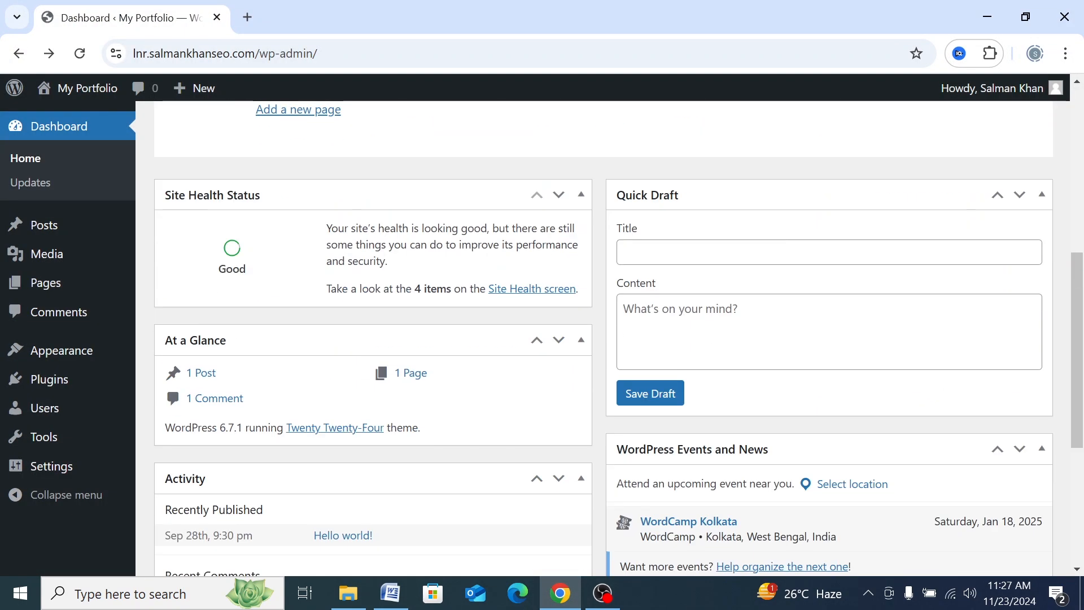
pyautogui.scroll(8, 397, 375)
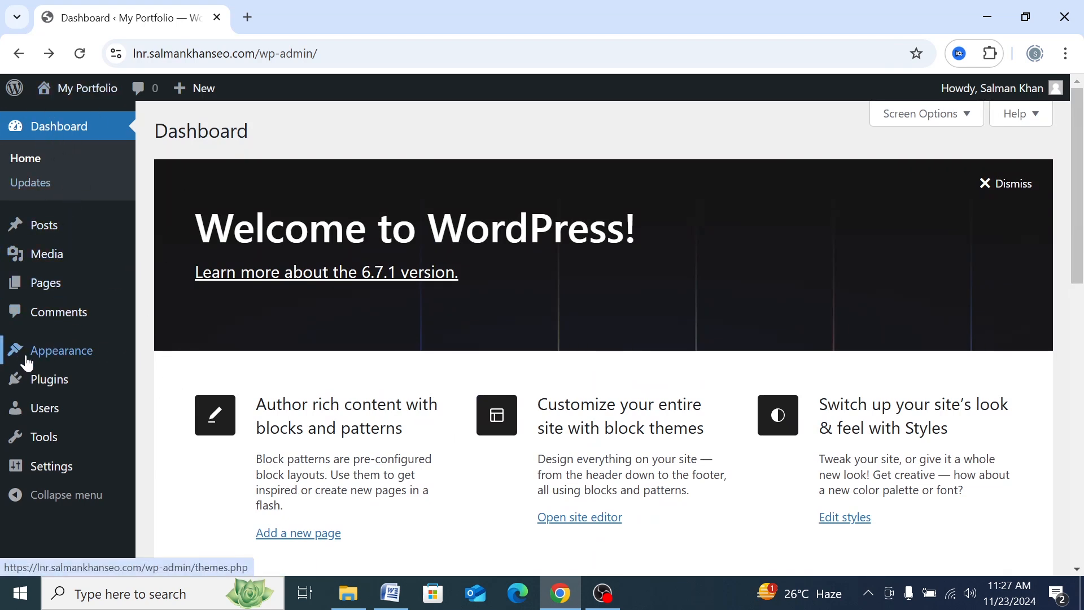
pyautogui.moveTo(63, 359)
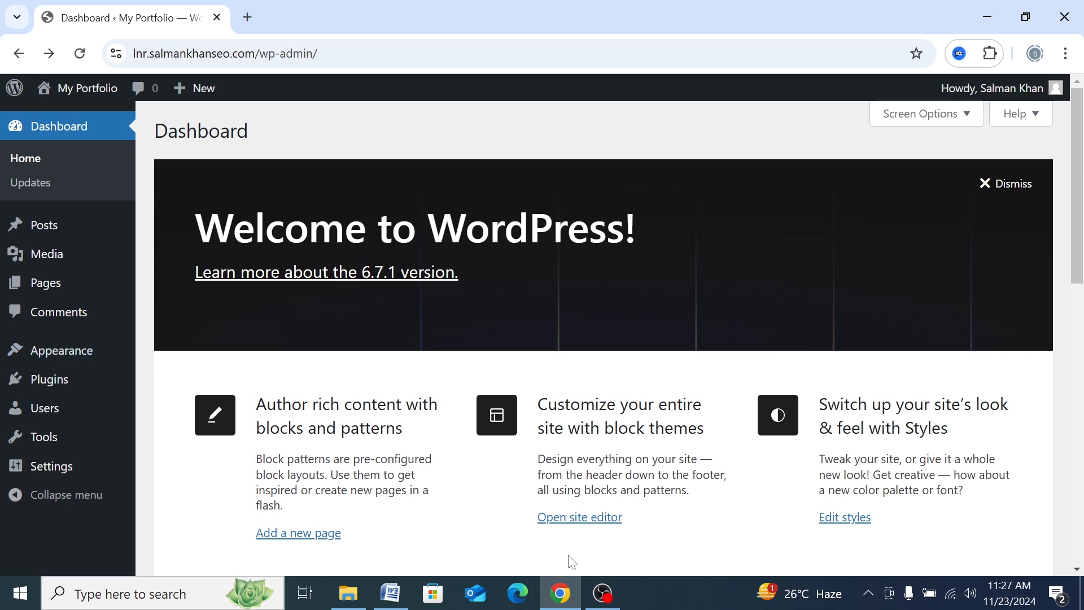
pyautogui.click(869, 598)
pyautogui.click(868, 559)
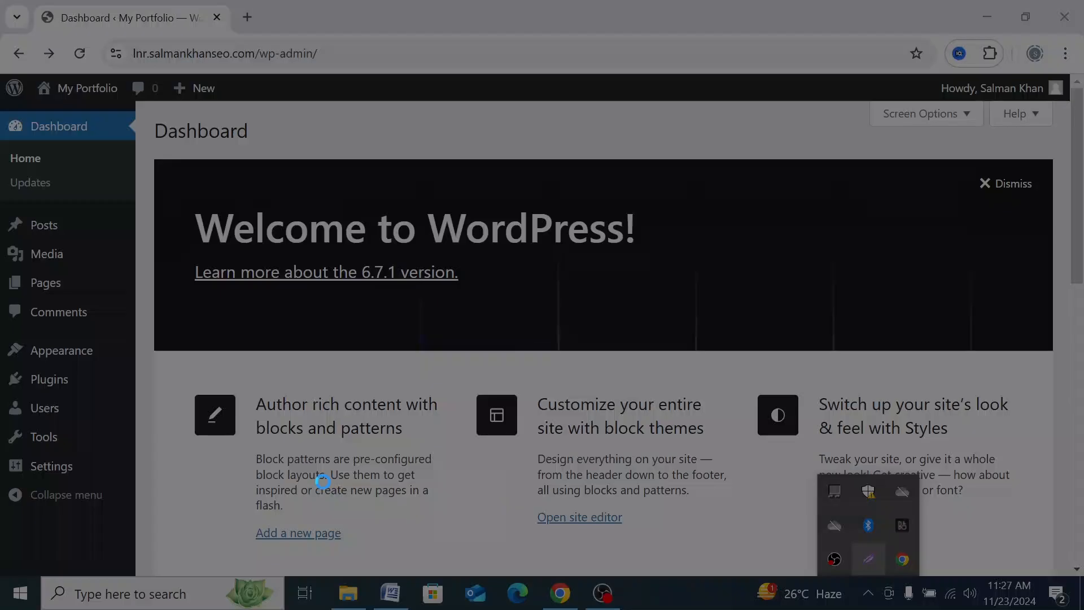
pyautogui.moveTo(1, 296); pyautogui.dragTo(224, 428)
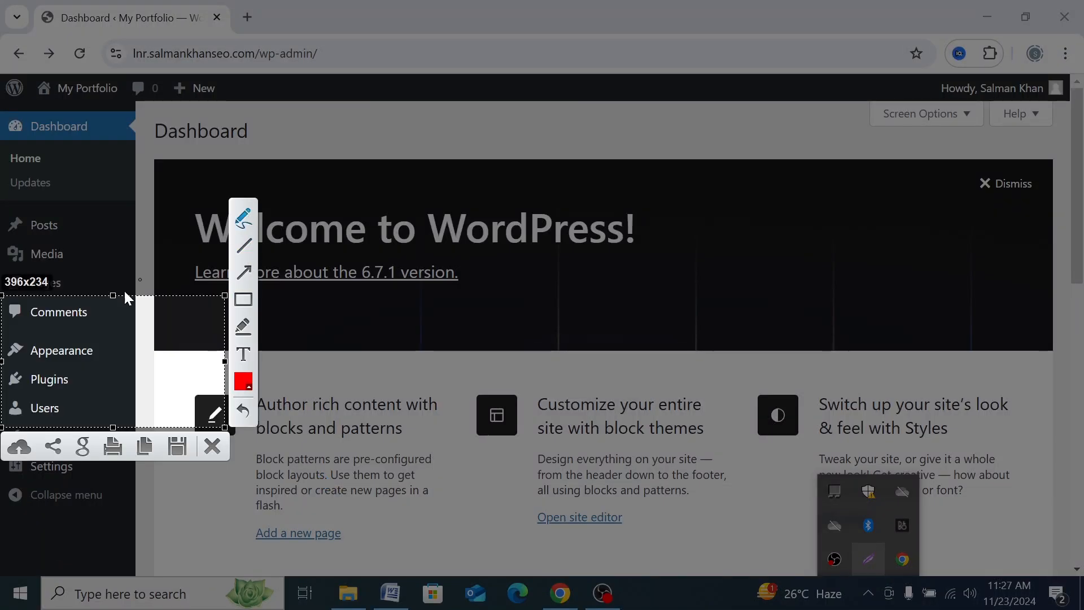
pyautogui.moveTo(113, 334)
pyautogui.mouseDown()
pyautogui.moveTo(12, 317)
pyautogui.moveTo(22, 324)
pyautogui.mouseUp()
pyautogui.rightClick(52, 354)
pyautogui.click(96, 476)
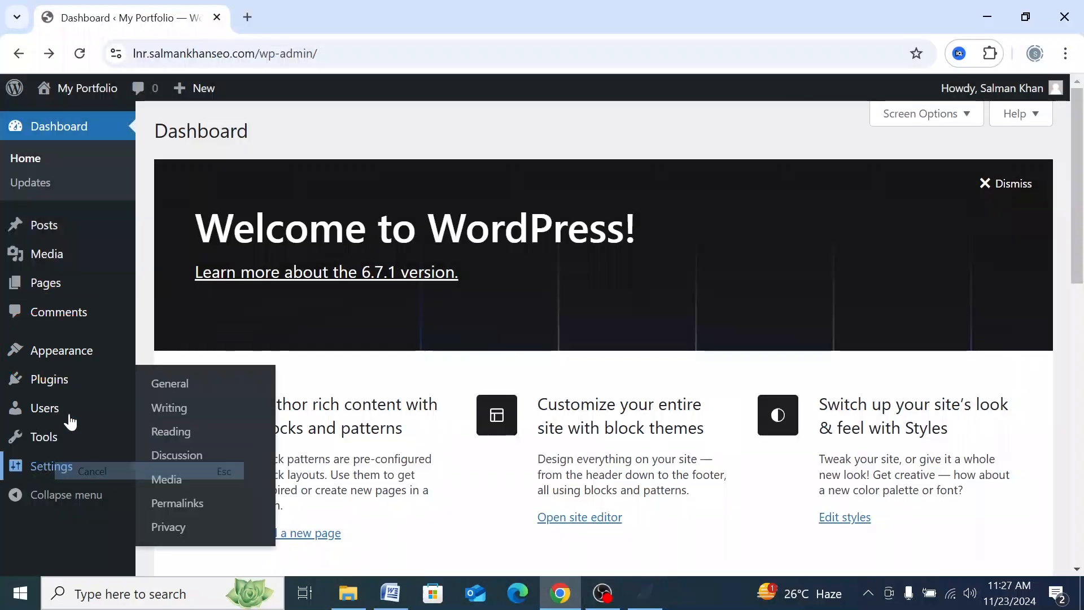
# Open the site's Themes page and look through the installed themes
pyautogui.moveTo(66, 356)
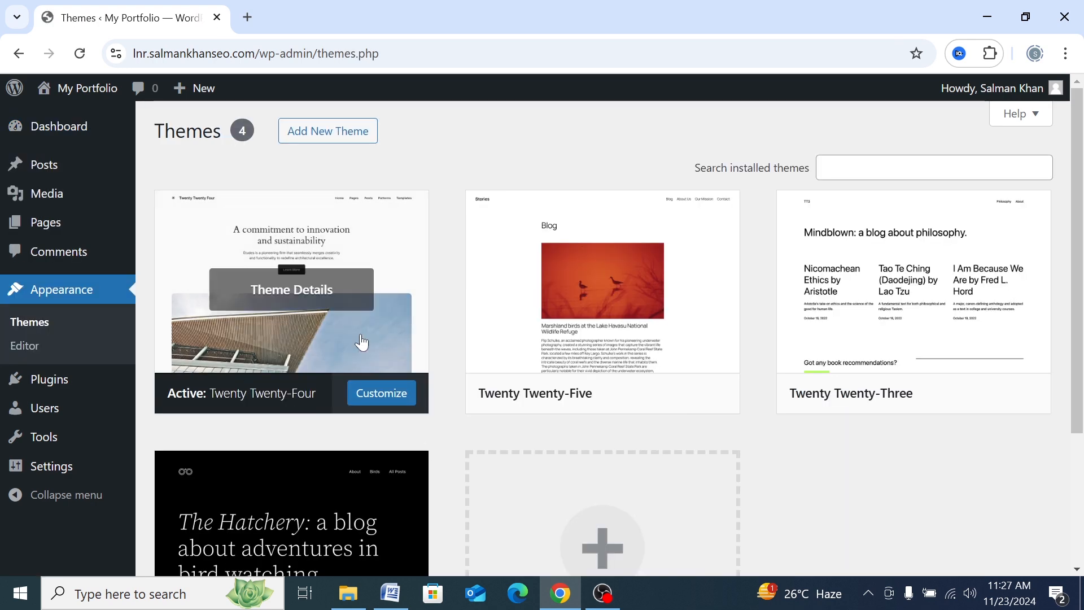
pyautogui.scroll(-1, 275, 248)
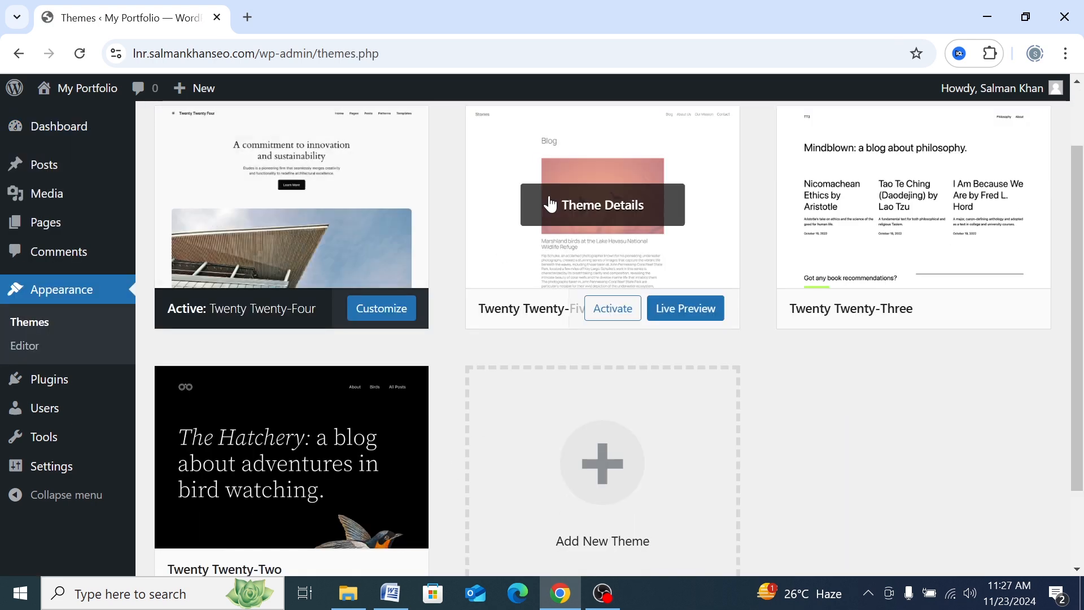
pyautogui.scroll(1, 63, 101)
# Open the live My Portfolio site in a new browser tab and review its homepage from header to footer
pyautogui.moveTo(63, 101)
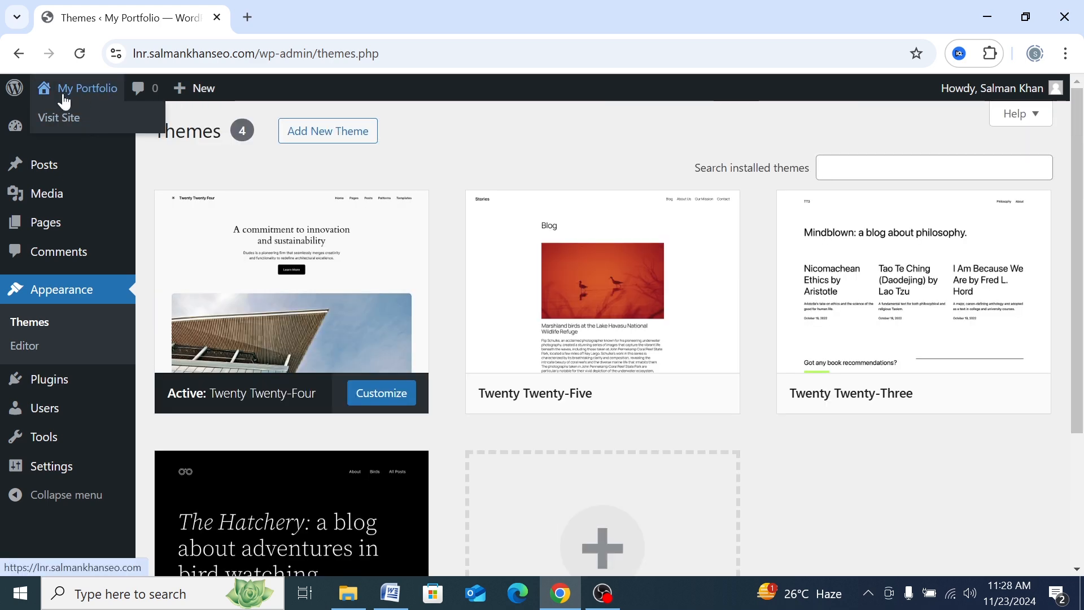
pyautogui.middleClick(68, 121)
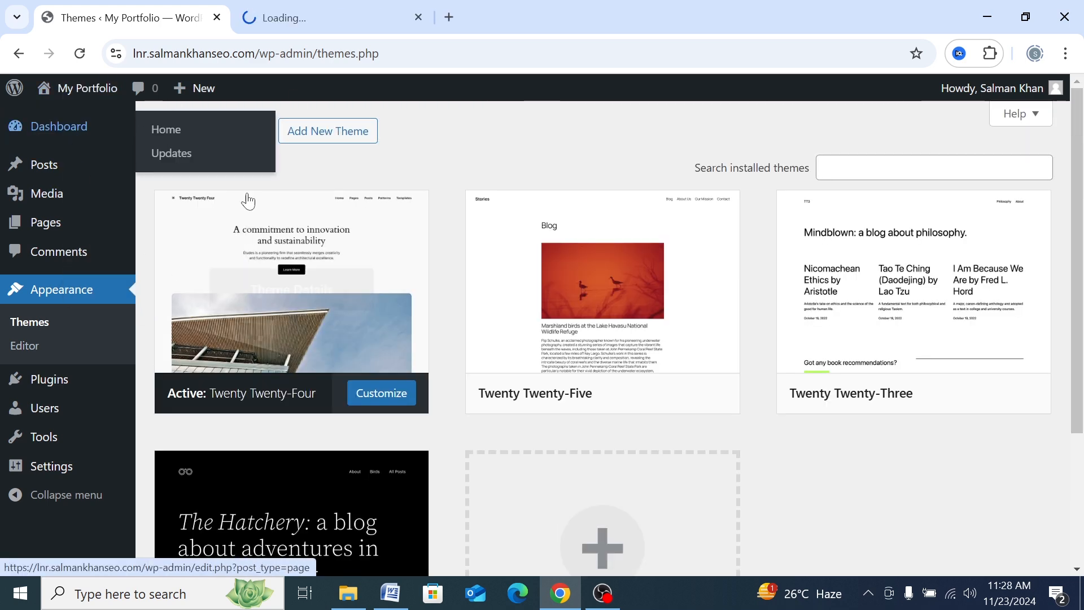
pyautogui.click(324, 19)
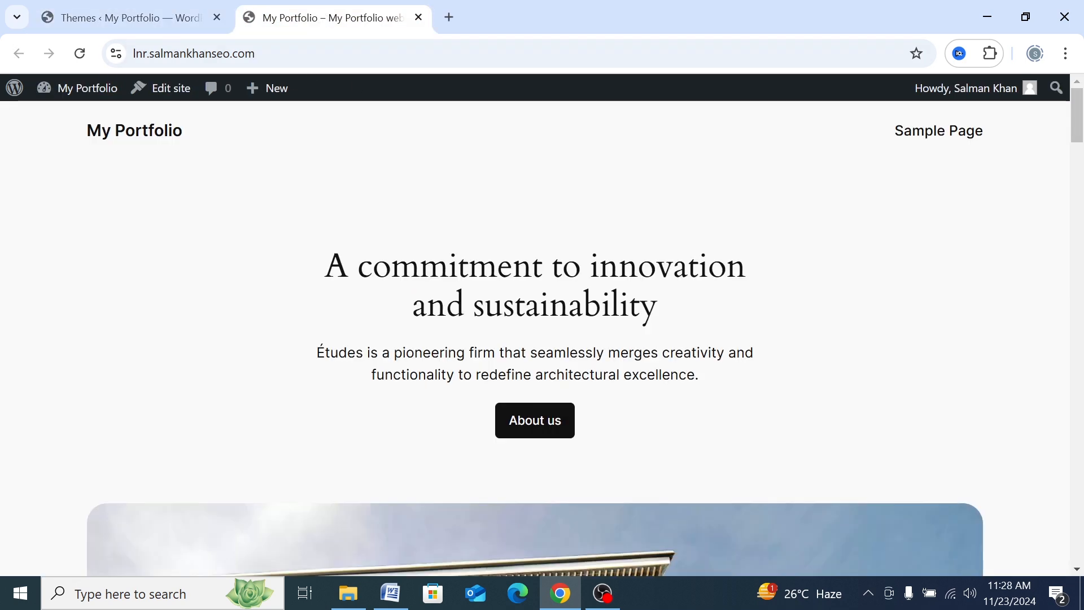
pyautogui.scroll(-20, 425, 366)
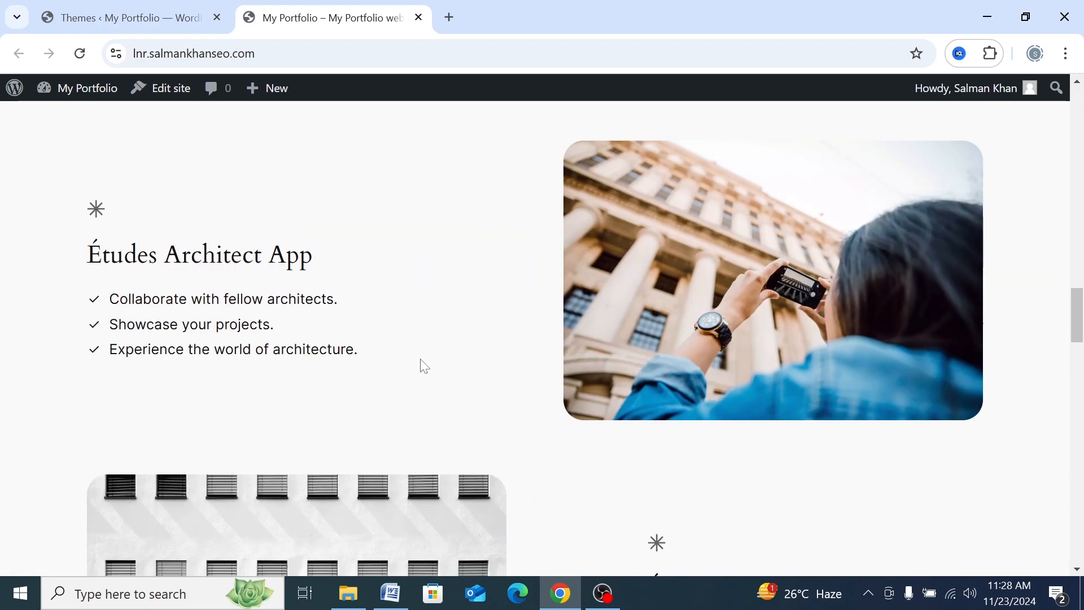
pyautogui.scroll(-20, 424, 366)
pyautogui.scroll(20, 424, 366)
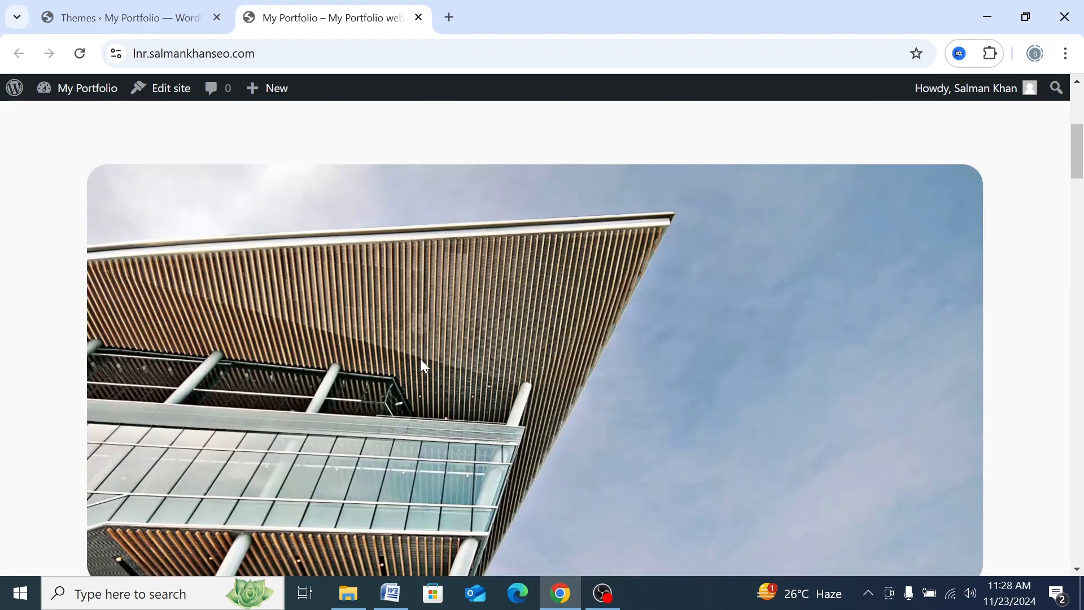
pyautogui.scroll(6, 425, 366)
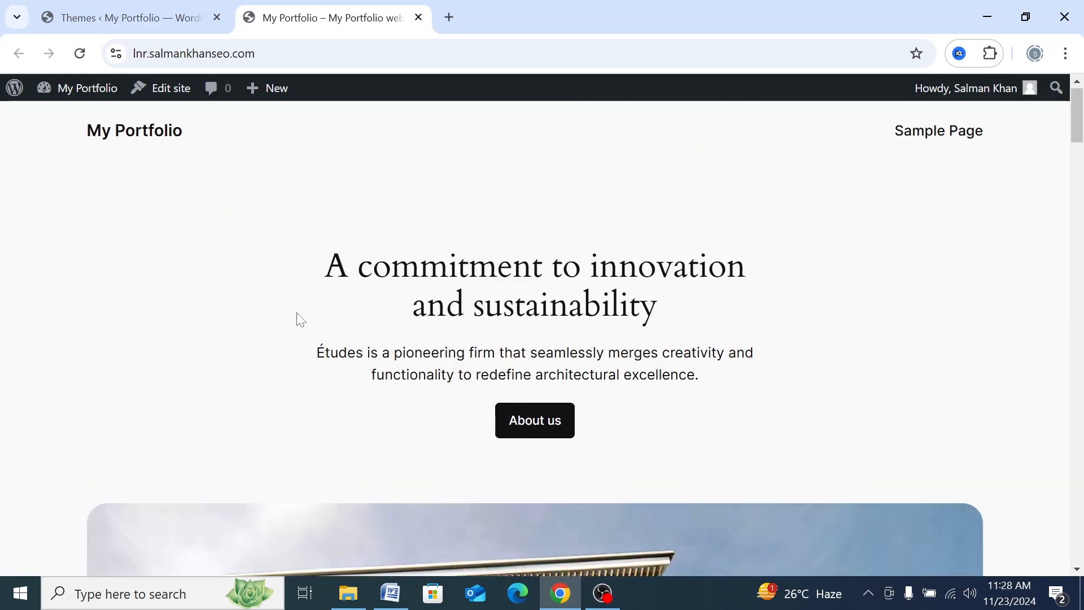
# Return to the Themes admin page and review the inactive installed themes
pyautogui.click(128, 14)
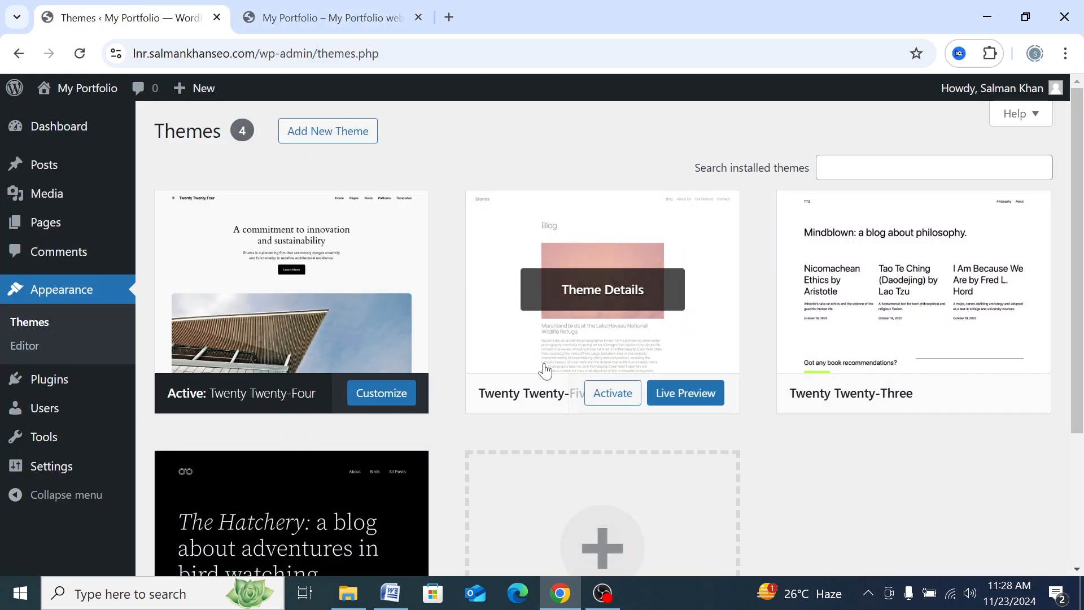
pyautogui.scroll(-1, 351, 383)
pyautogui.scroll(1, 350, 384)
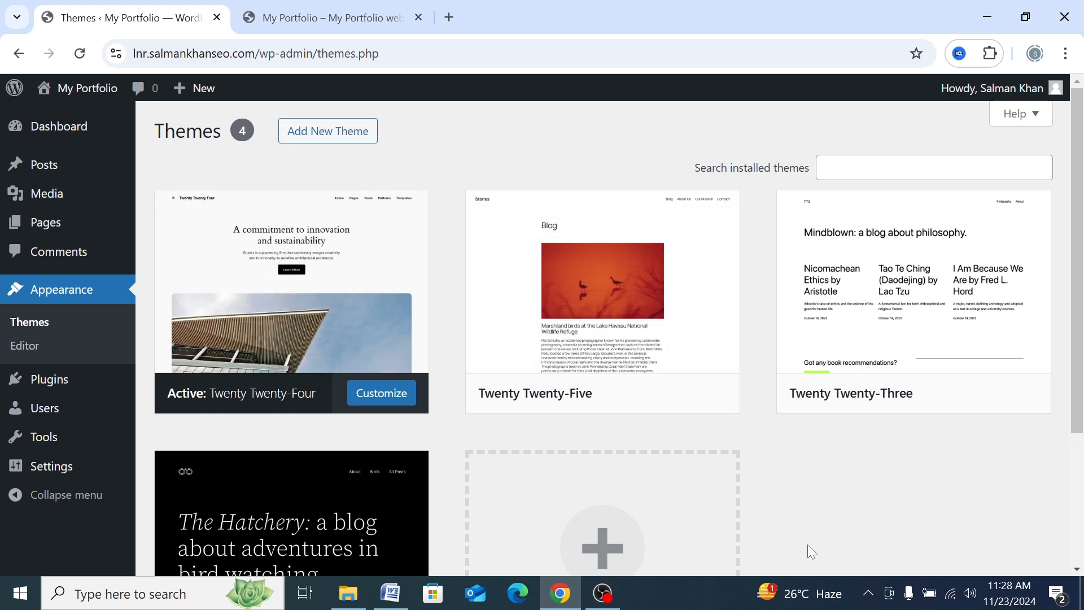
pyautogui.click(866, 582)
pyautogui.click(867, 559)
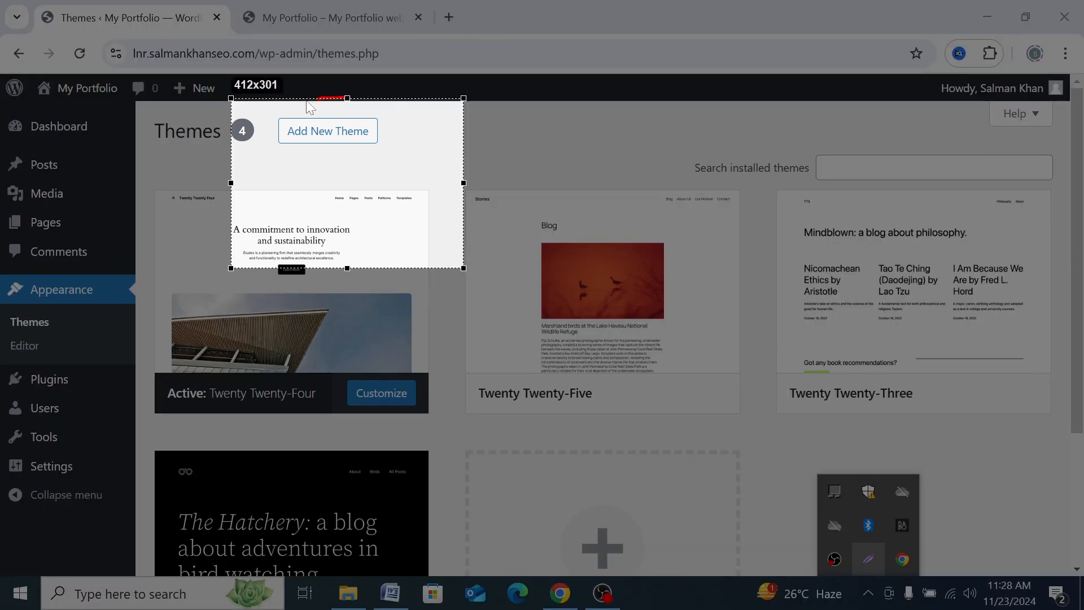
pyautogui.moveTo(389, 113); pyautogui.dragTo(240, 100)
pyautogui.rightClick(305, 149)
pyautogui.click(347, 263)
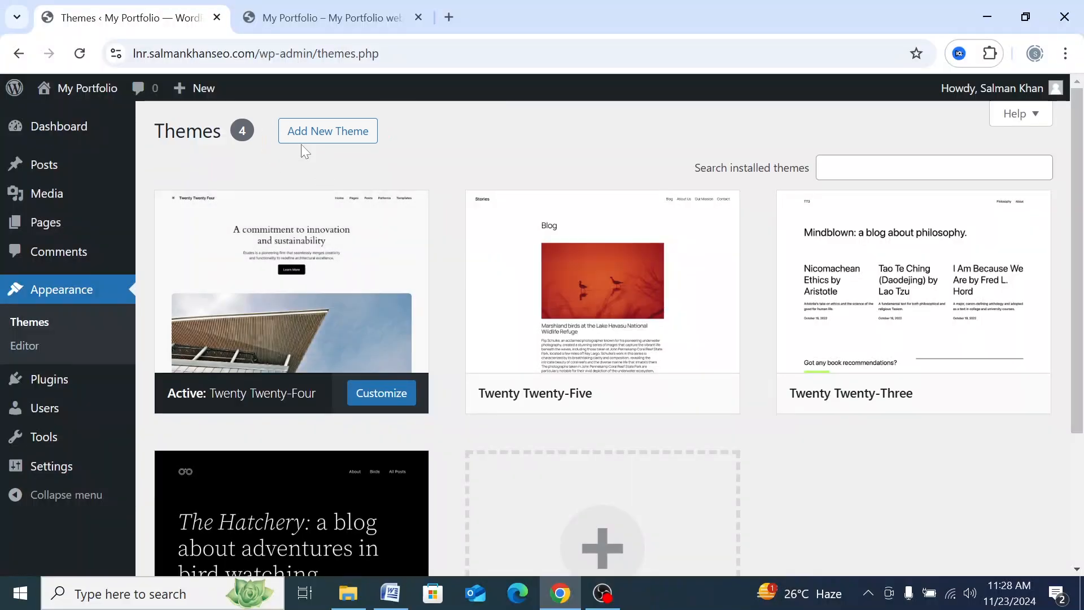
# Start adding a new theme and browse the popular themes offered for installation
pyautogui.click(331, 135)
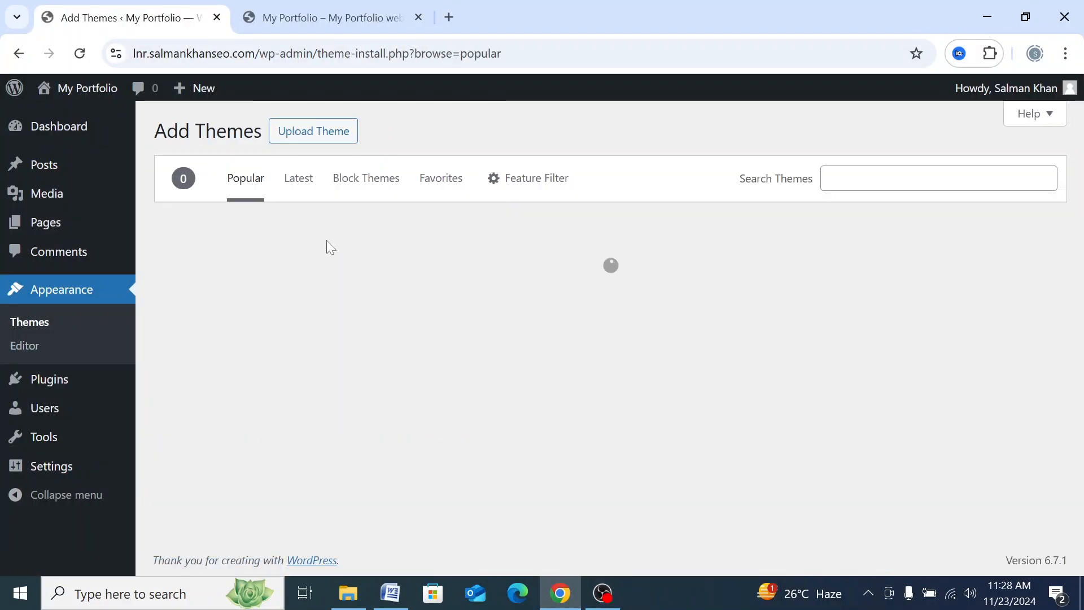
pyautogui.scroll(-2, 344, 305)
pyautogui.scroll(-4, 346, 312)
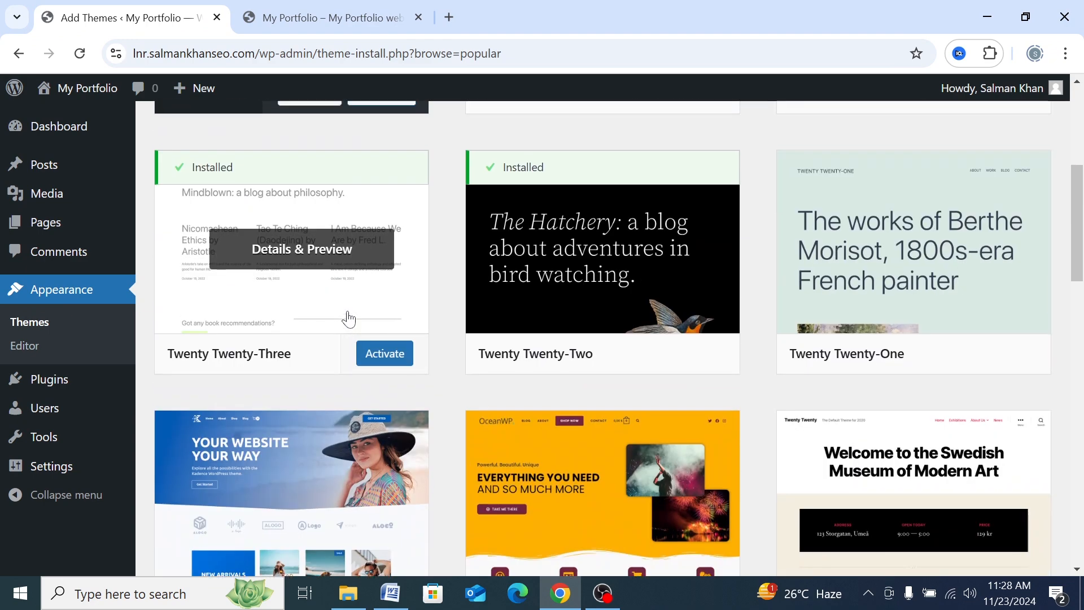
pyautogui.scroll(6, 346, 314)
pyautogui.scroll(-4, 389, 404)
pyautogui.scroll(-2, 388, 406)
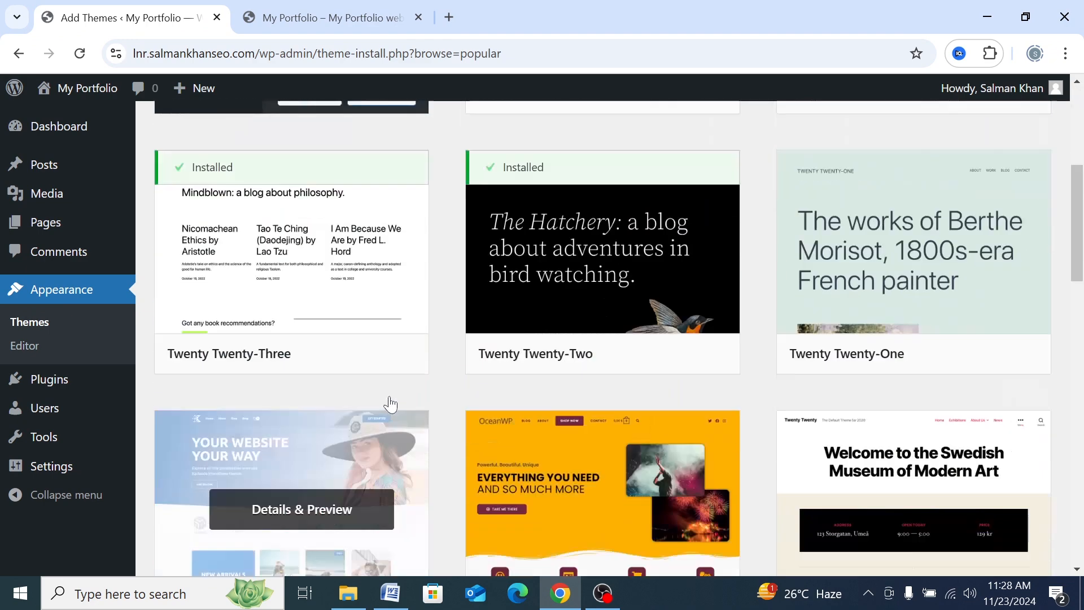
pyautogui.scroll(6, 390, 405)
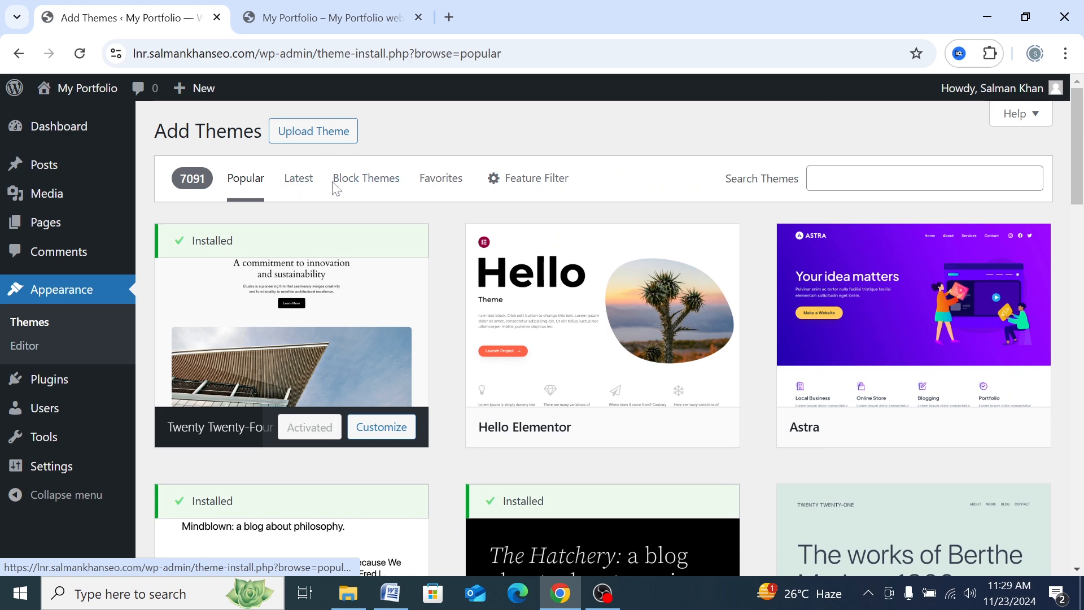
pyautogui.scroll(-4, 370, 448)
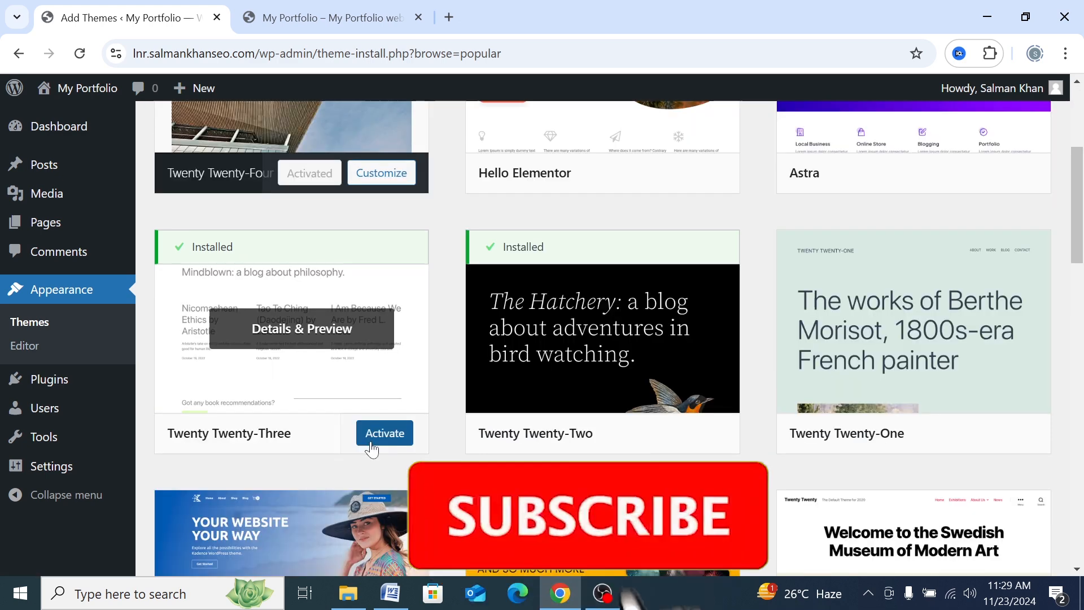
pyautogui.scroll(5, 363, 416)
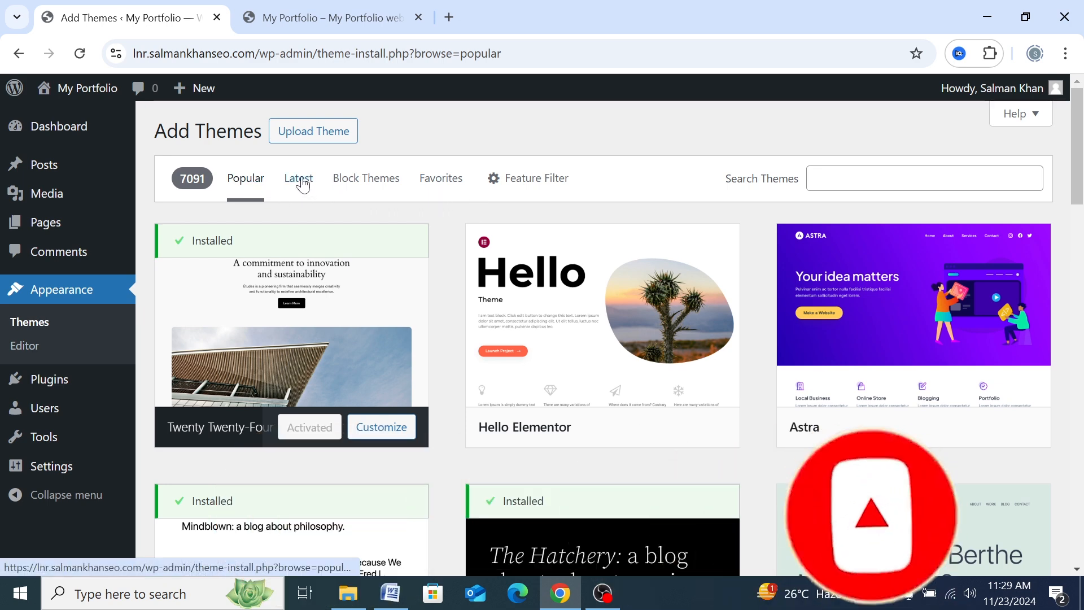
# List the latest themes instead of the popular ones and browse through them
pyautogui.click(300, 179)
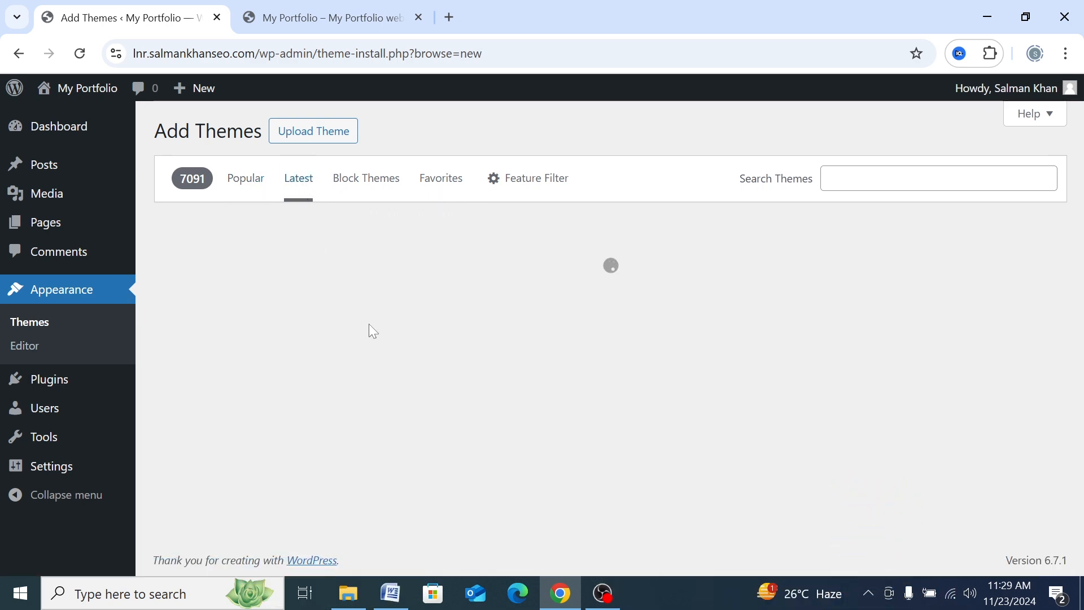
pyautogui.scroll(-10, 370, 333)
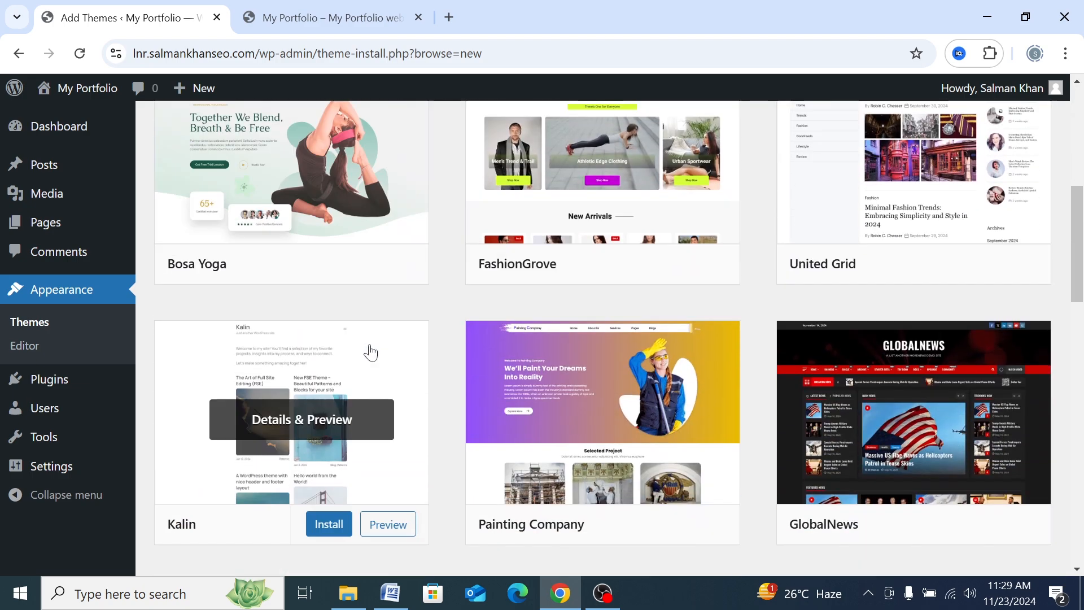
pyautogui.scroll(-20, 370, 352)
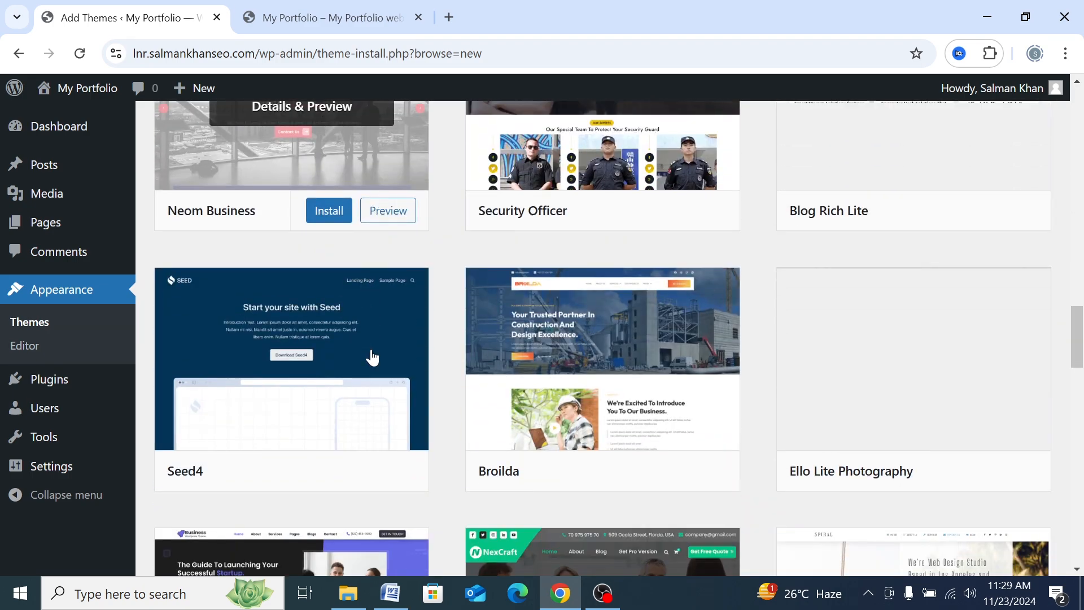
pyautogui.scroll(-20, 427, 337)
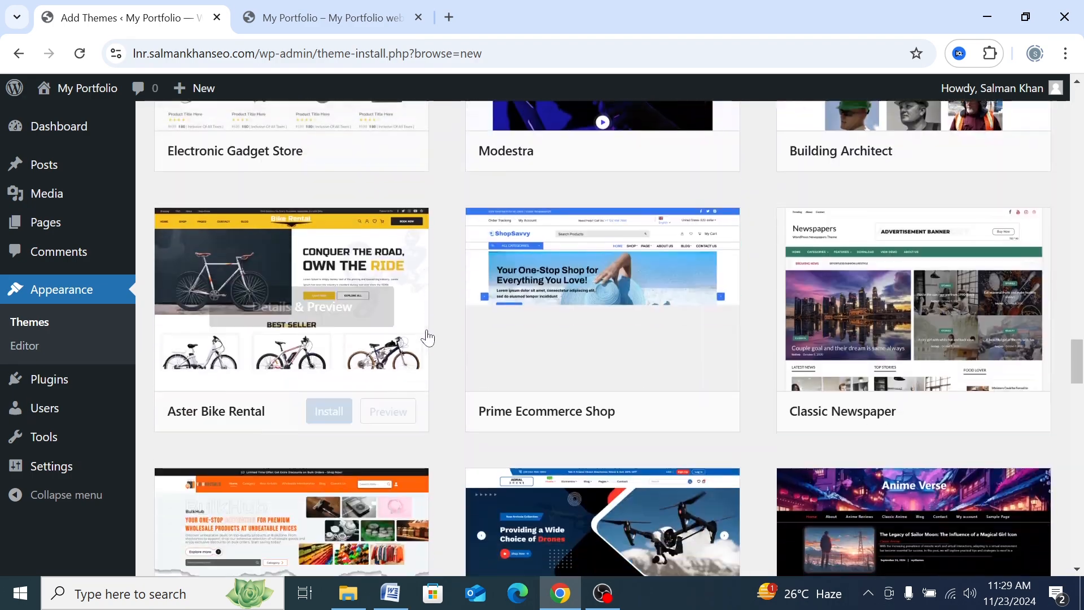
pyautogui.scroll(-15, 428, 337)
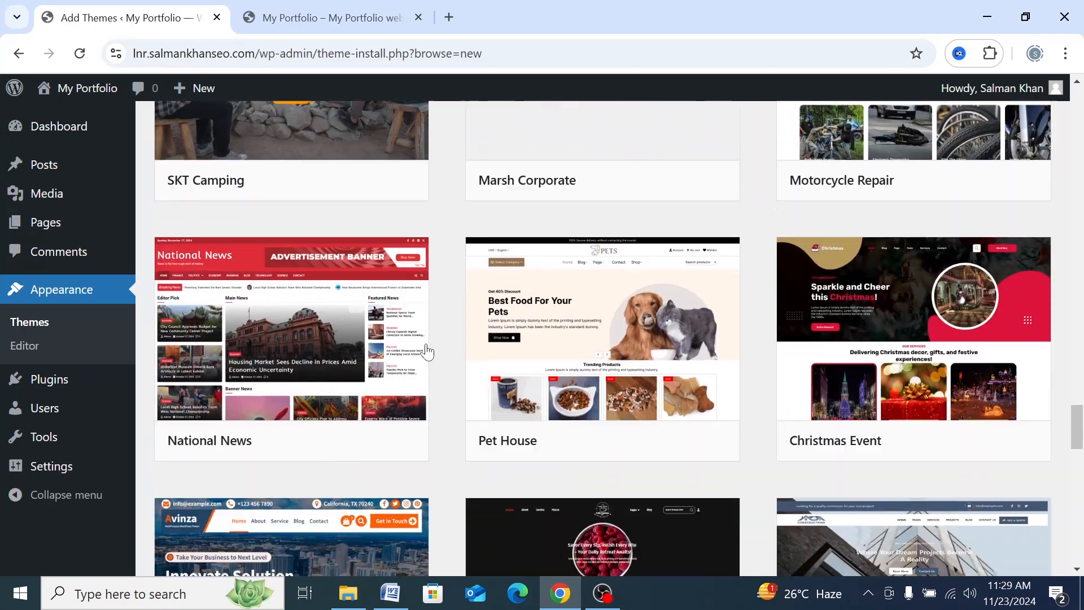
pyautogui.scroll(-14, 428, 352)
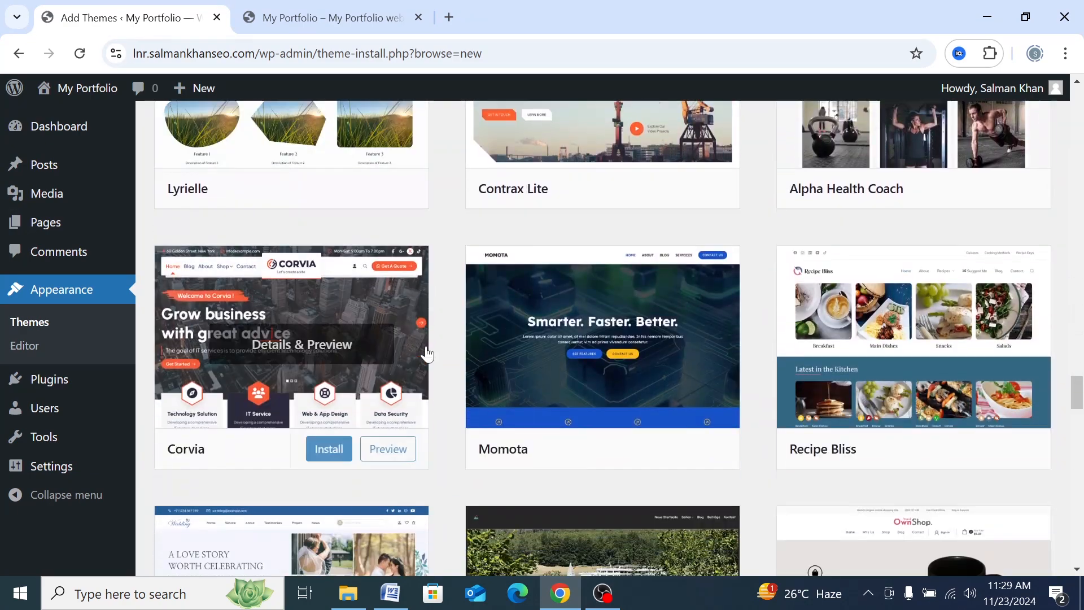
# Look further down the list of latest themes, then return to the start of the gallery
pyautogui.scroll(-17, 427, 354)
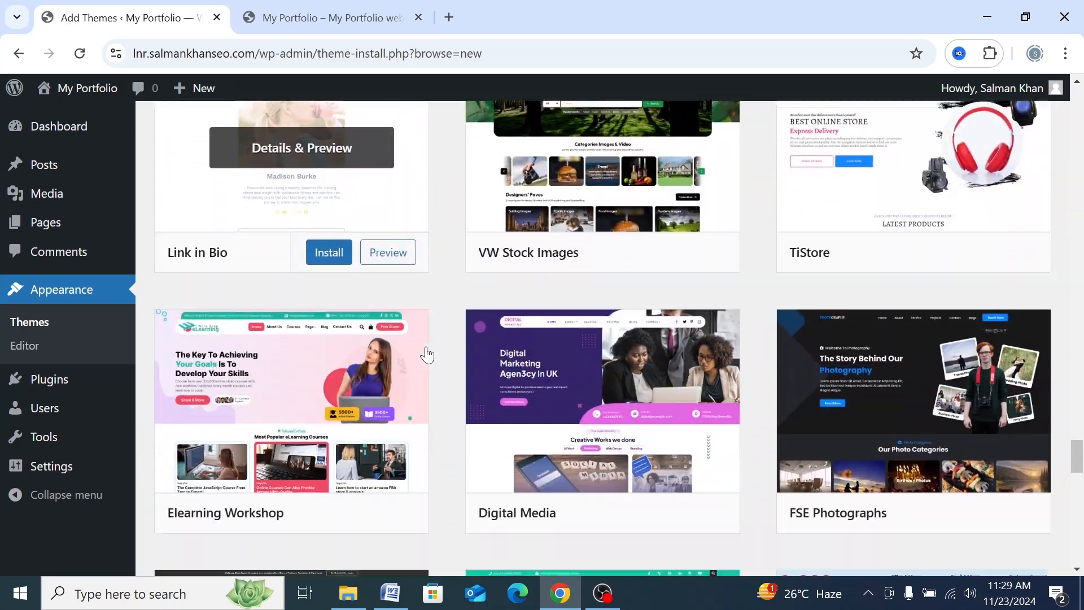
pyautogui.scroll(-16, 428, 354)
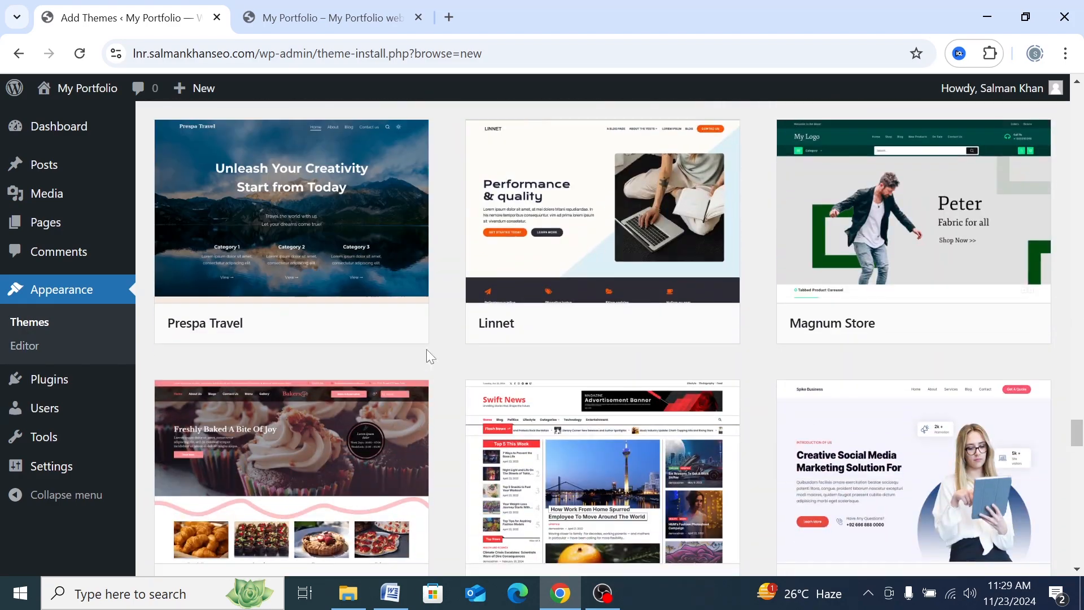
pyautogui.scroll(-16, 427, 354)
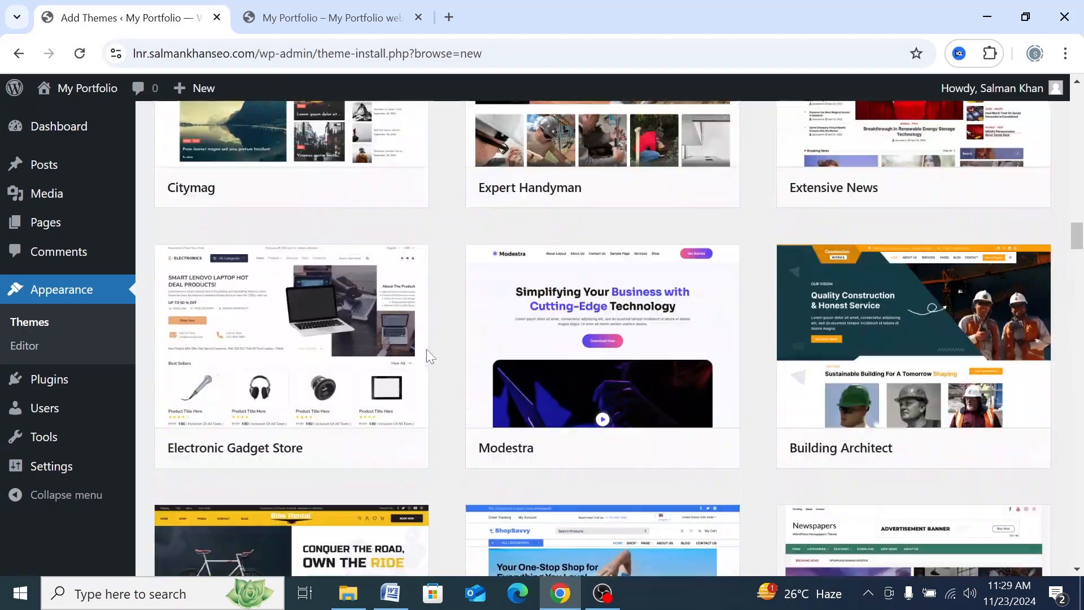
pyautogui.scroll(20, 427, 354)
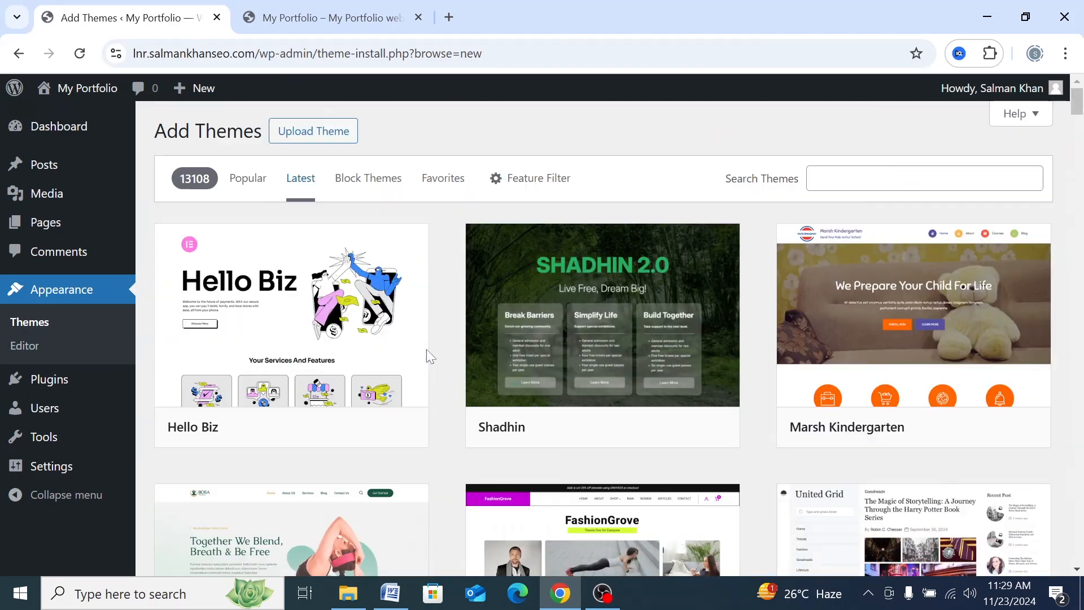
# List the popular themes again and browse through them
pyautogui.click(243, 179)
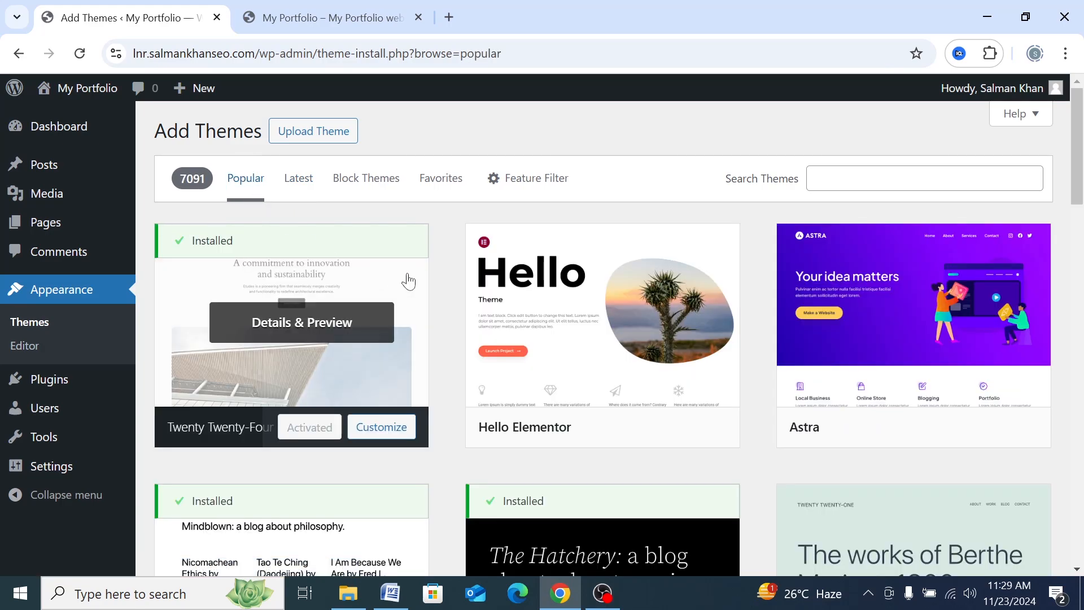
pyautogui.scroll(-20, 408, 280)
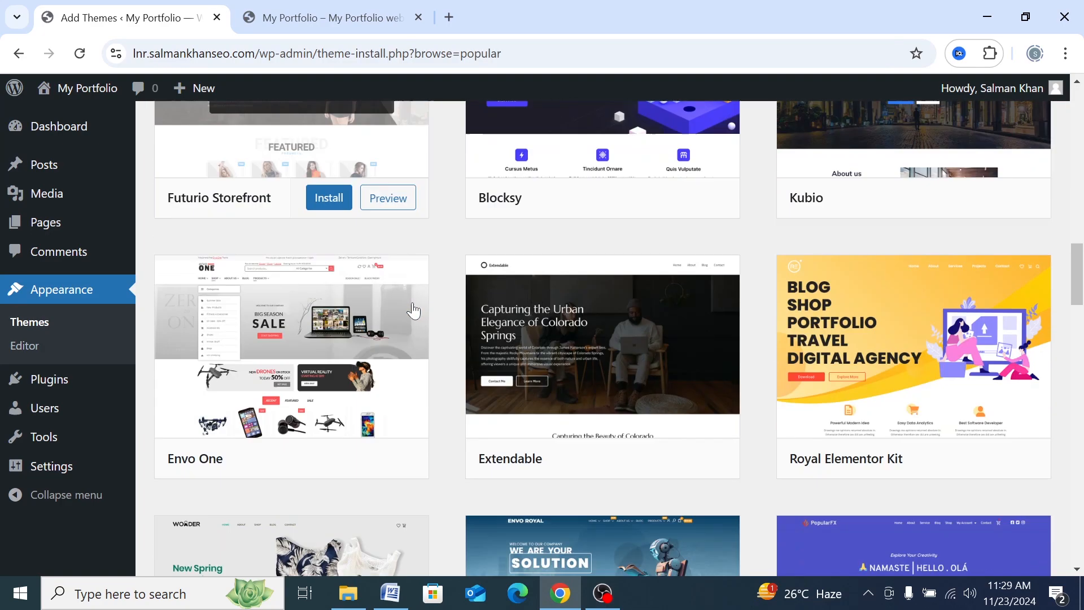
pyautogui.scroll(8, 413, 310)
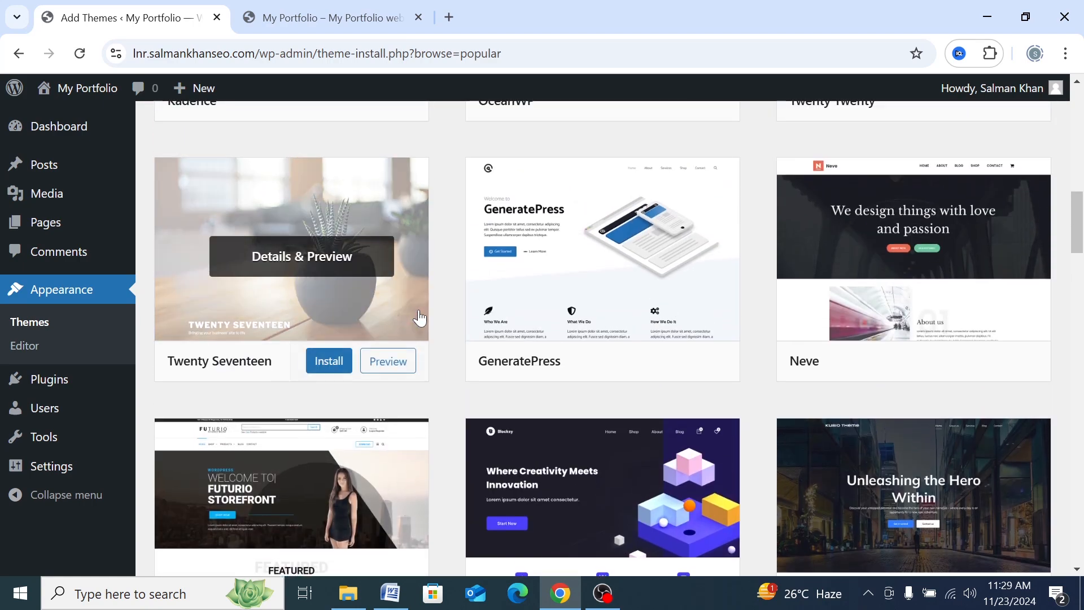
pyautogui.scroll(7, 419, 317)
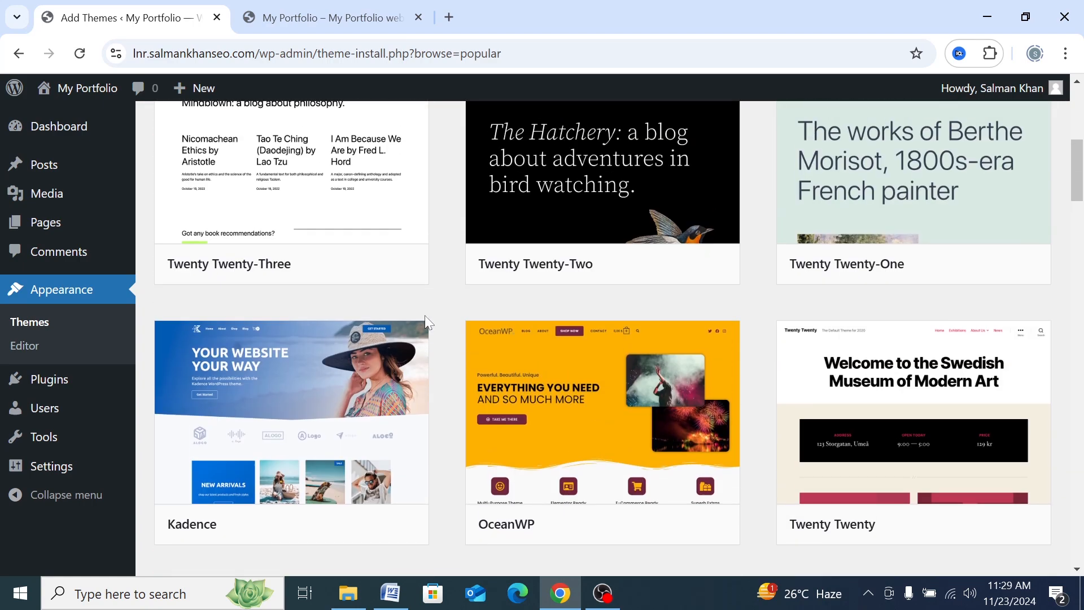
pyautogui.scroll(6, 307, 411)
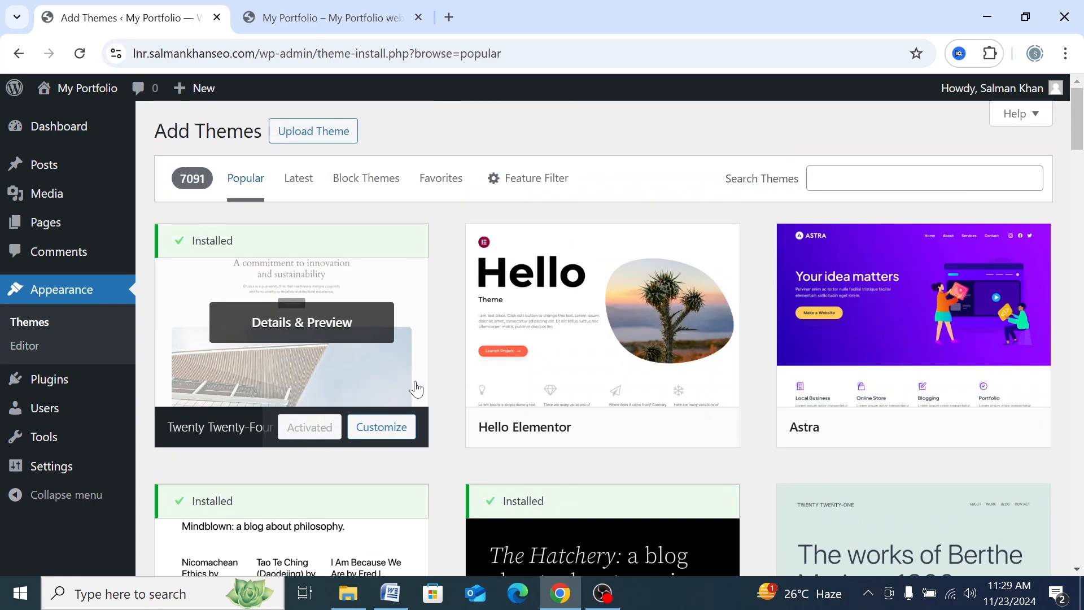
# Filter the theme gallery by the Blog subject using the feature filter
pyautogui.click(545, 189)
pyautogui.scroll(-1, 285, 280)
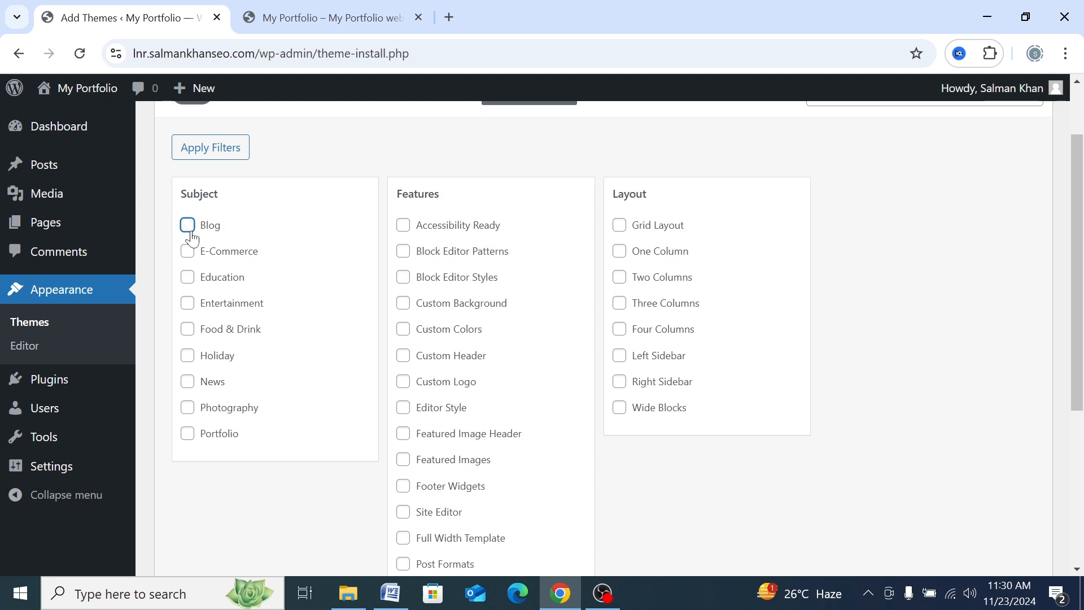
pyautogui.scroll(1, 238, 299)
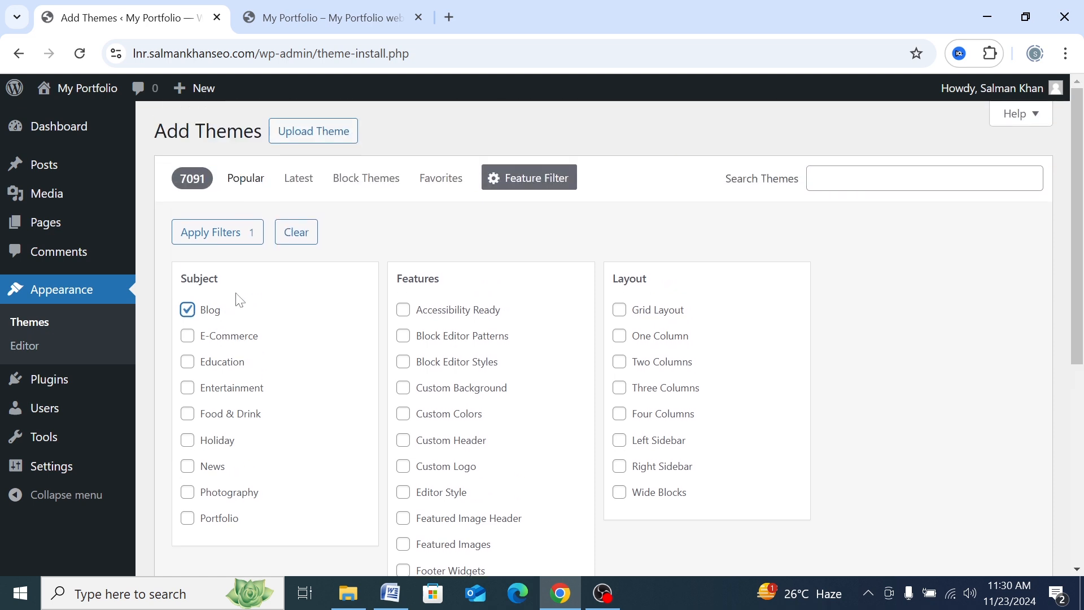
pyautogui.scroll(-6, 242, 346)
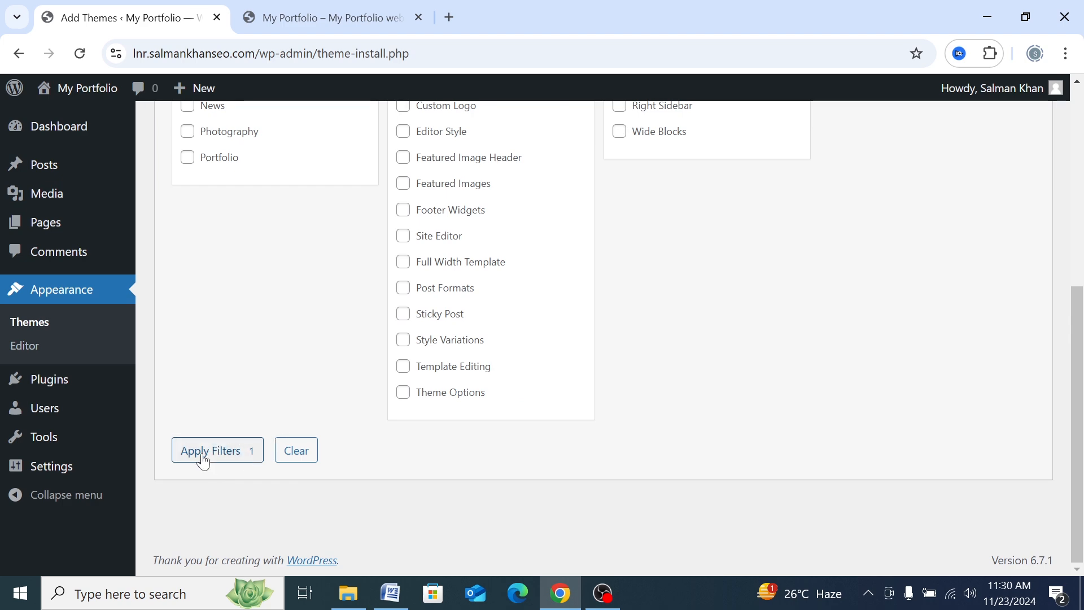
pyautogui.click(220, 451)
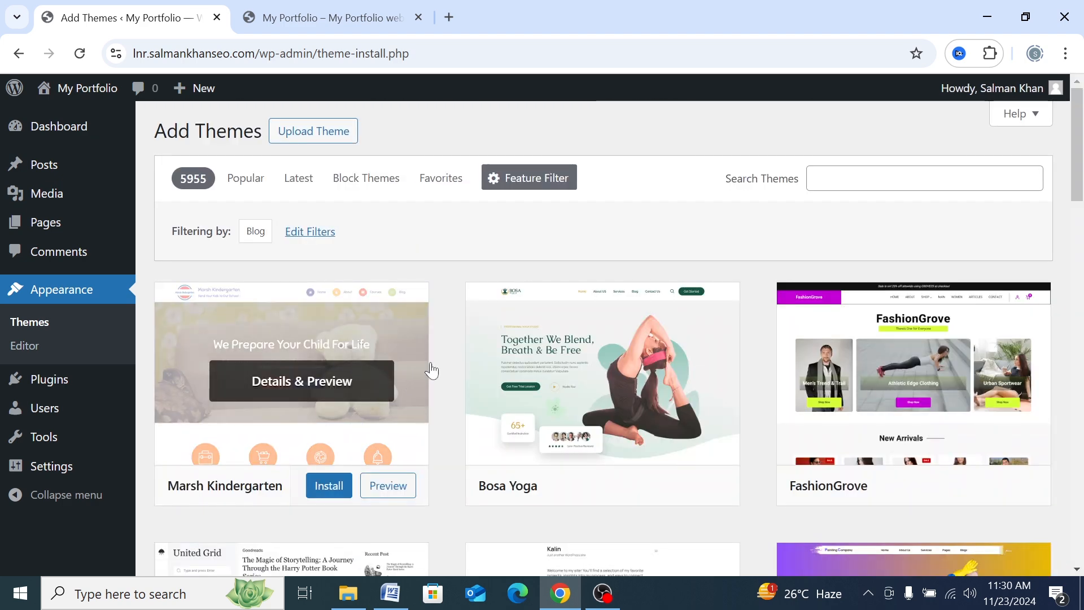
# Browse the blog themes in the filtered gallery for a suitable design
pyautogui.scroll(-3, 433, 367)
pyautogui.scroll(2, 434, 367)
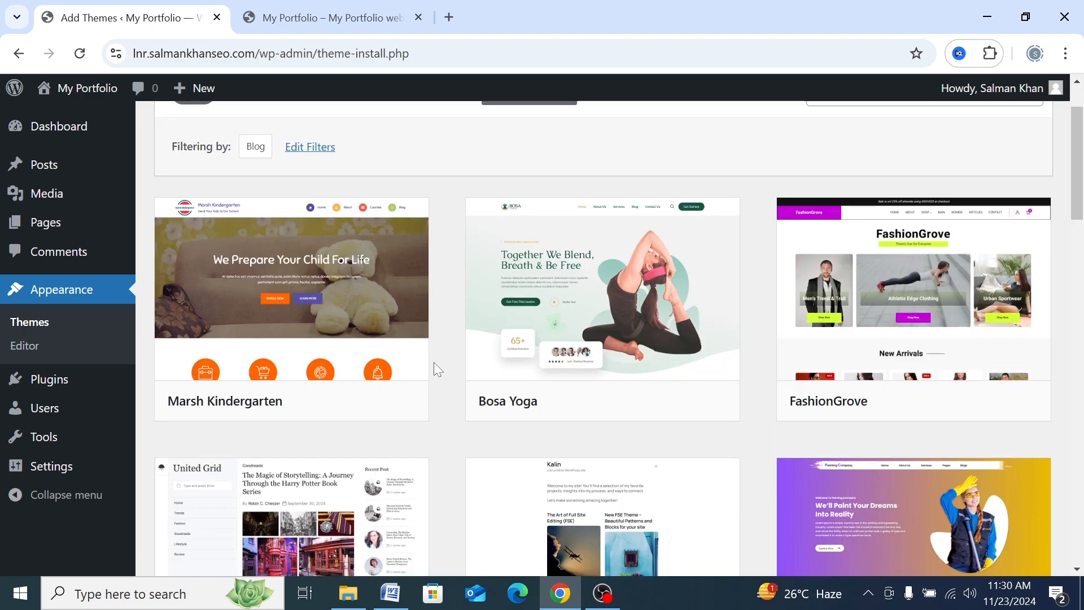
pyautogui.scroll(-13, 434, 367)
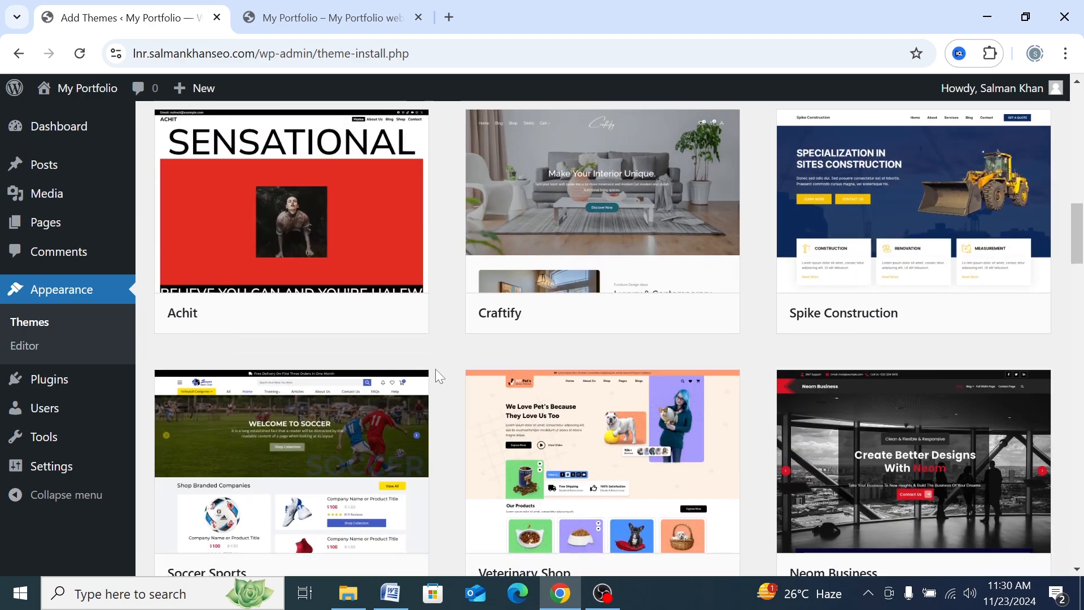
pyautogui.scroll(-5, 435, 368)
pyautogui.scroll(8, 435, 368)
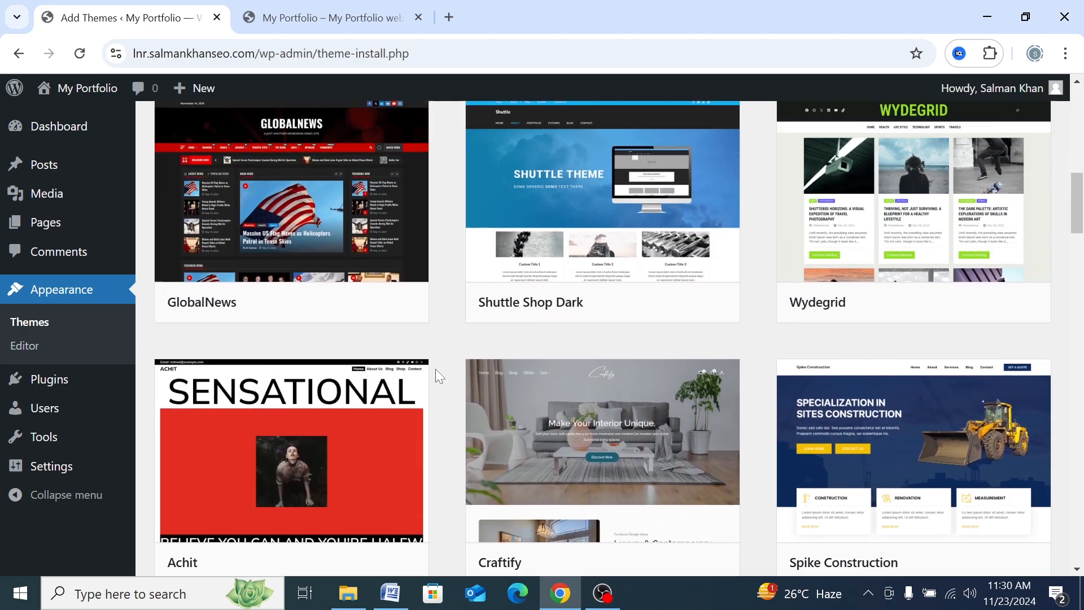
pyautogui.scroll(3, 435, 368)
pyautogui.scroll(4, 436, 369)
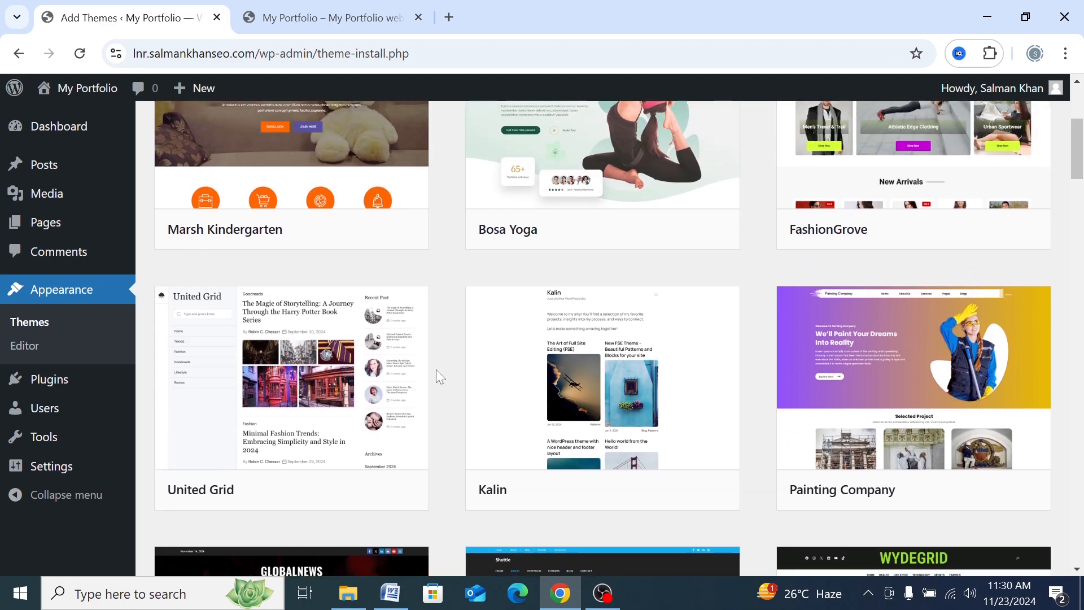
# Open the preview of the GlobalNews theme and review its demo page from the header down through the posts
pyautogui.scroll(-6, 436, 369)
pyautogui.click(275, 273)
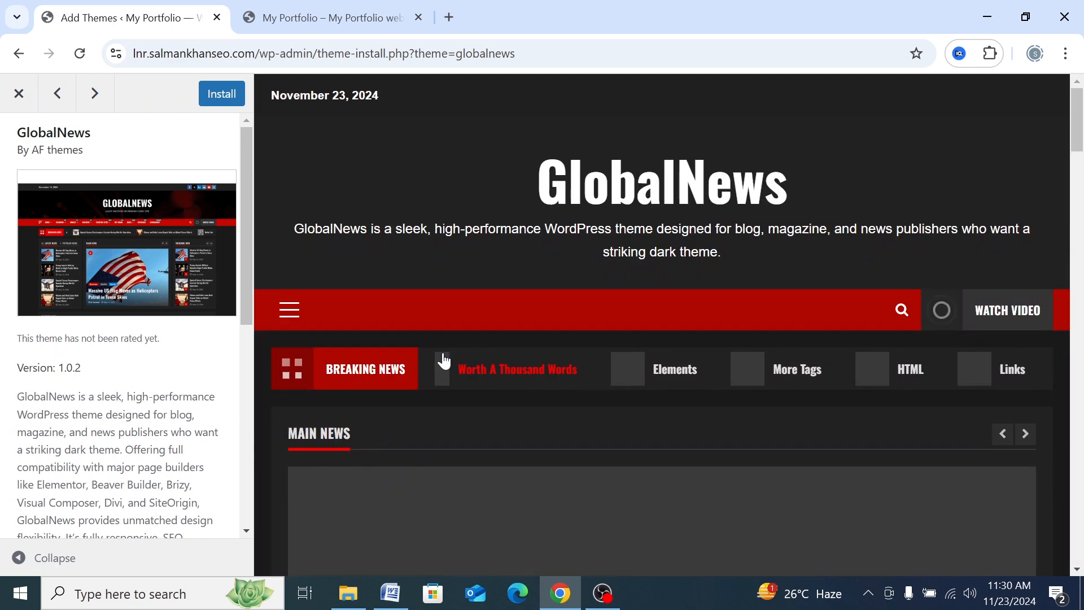
pyautogui.scroll(-10, 442, 361)
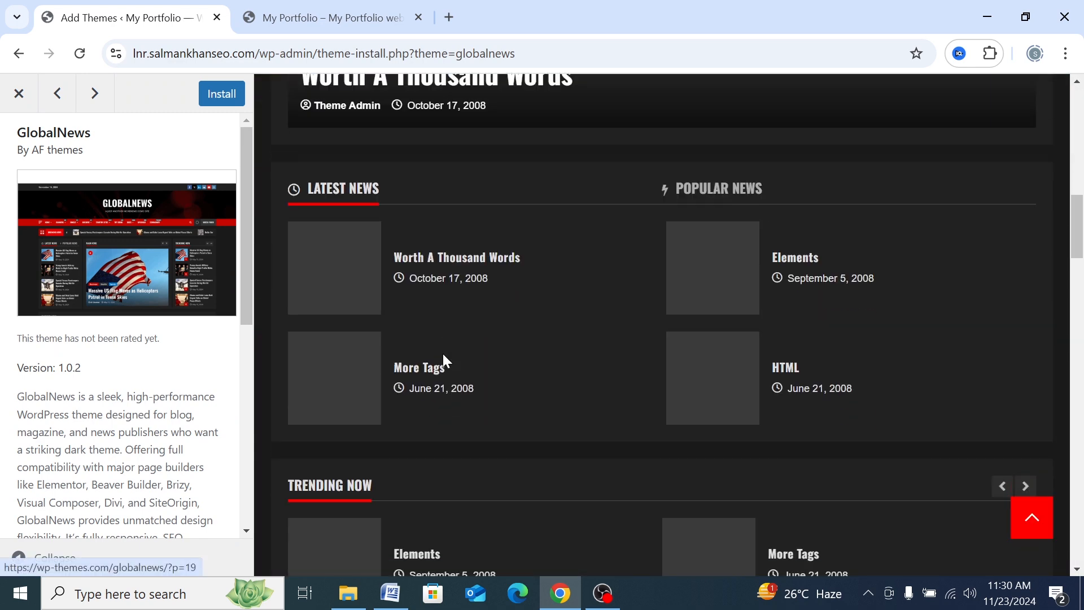
pyautogui.scroll(-10, 442, 354)
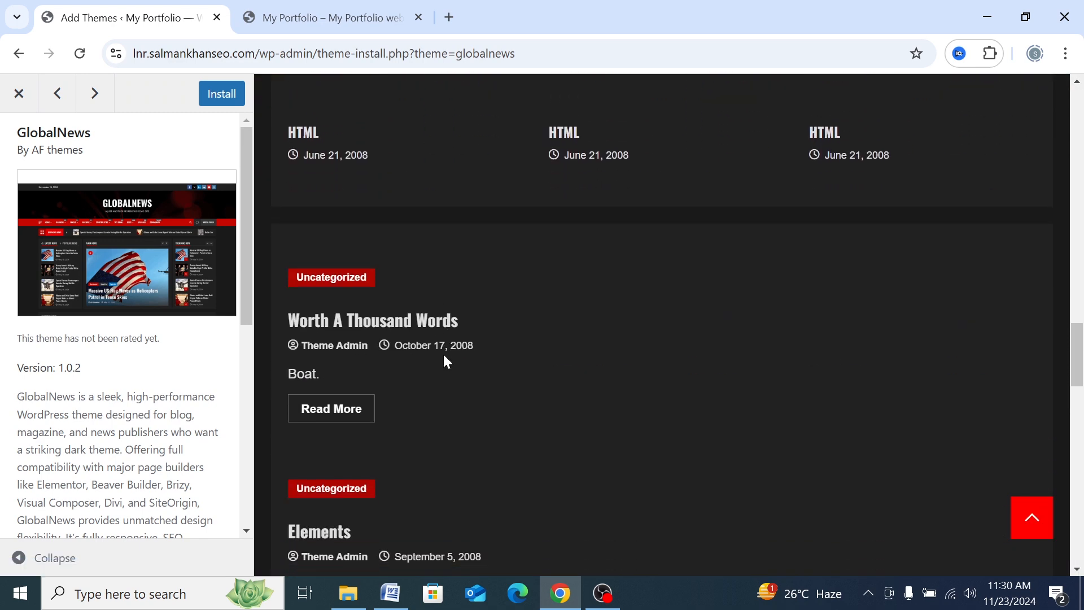
pyautogui.scroll(2, 444, 355)
pyautogui.scroll(-6, 444, 355)
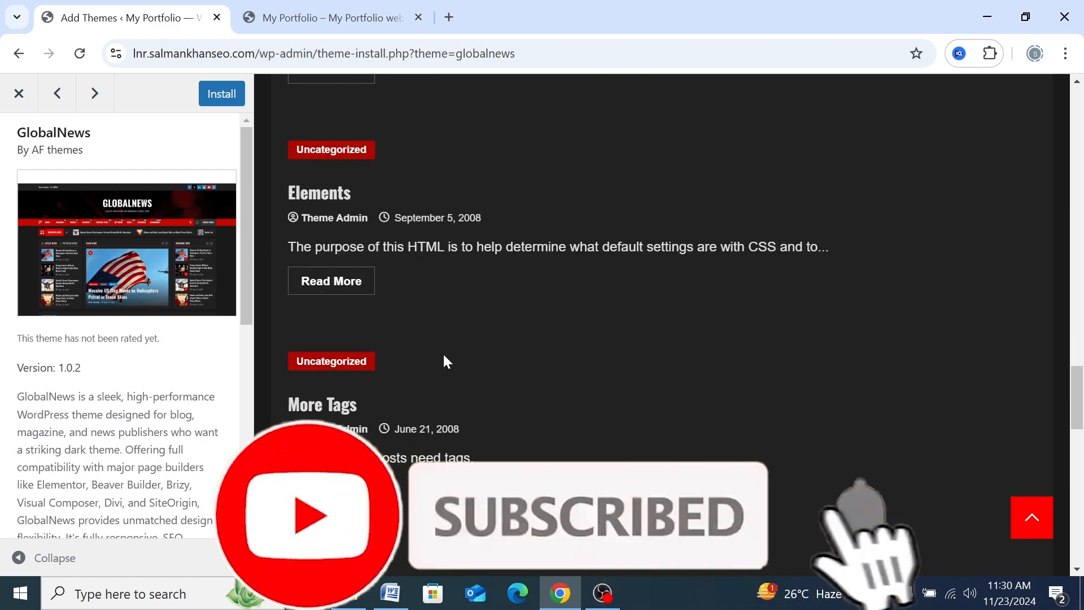
pyautogui.scroll(20, 442, 355)
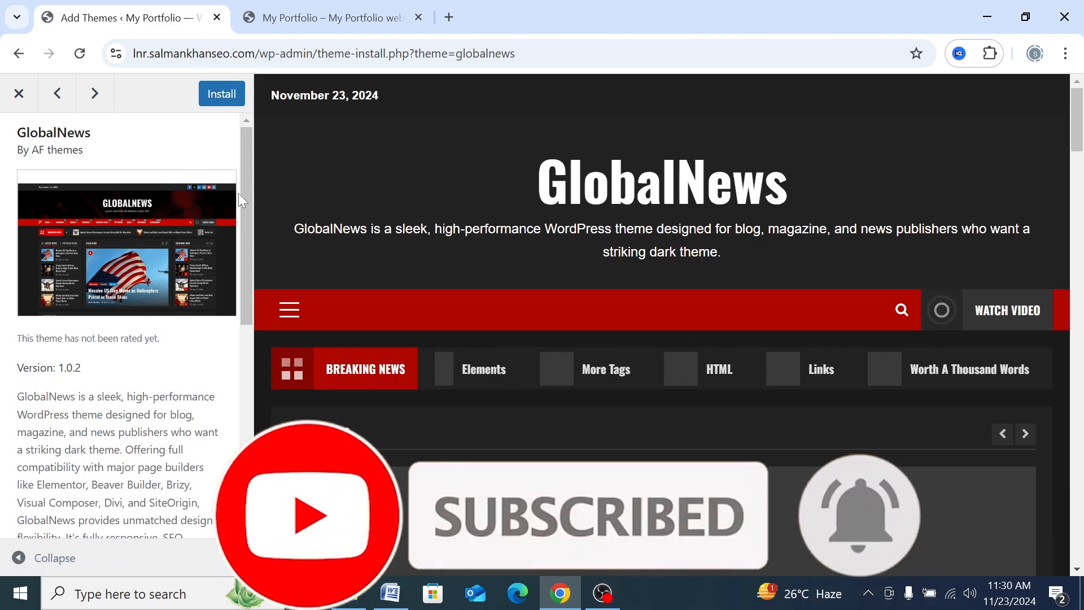
# Leave the GlobalNews preview, filter the gallery by the E-Commerce subject instead of Blog, and browse the matching themes
pyautogui.click(20, 54)
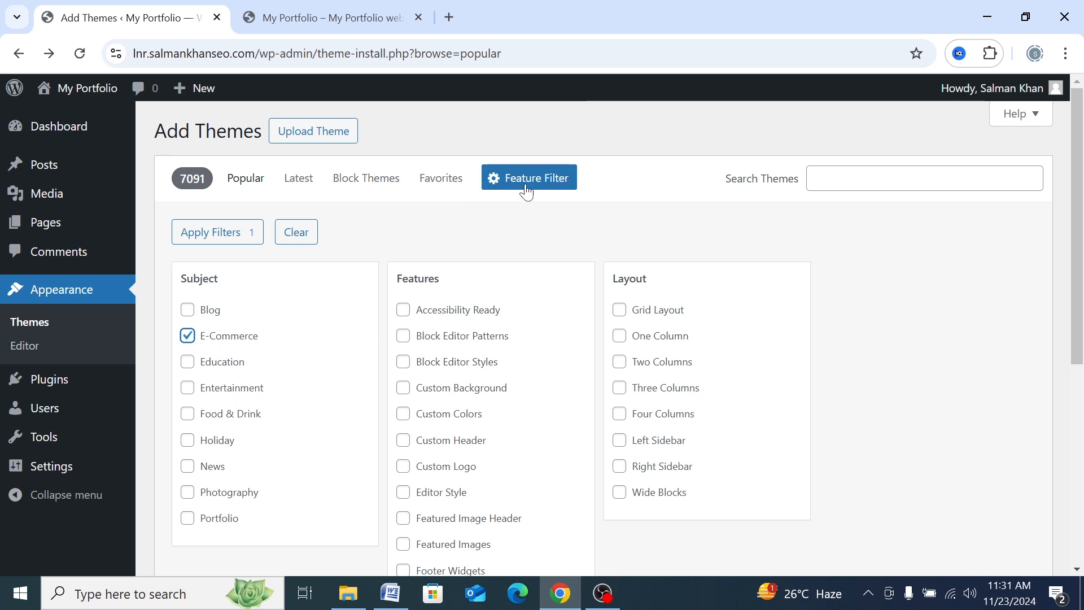
pyautogui.scroll(-6, 310, 341)
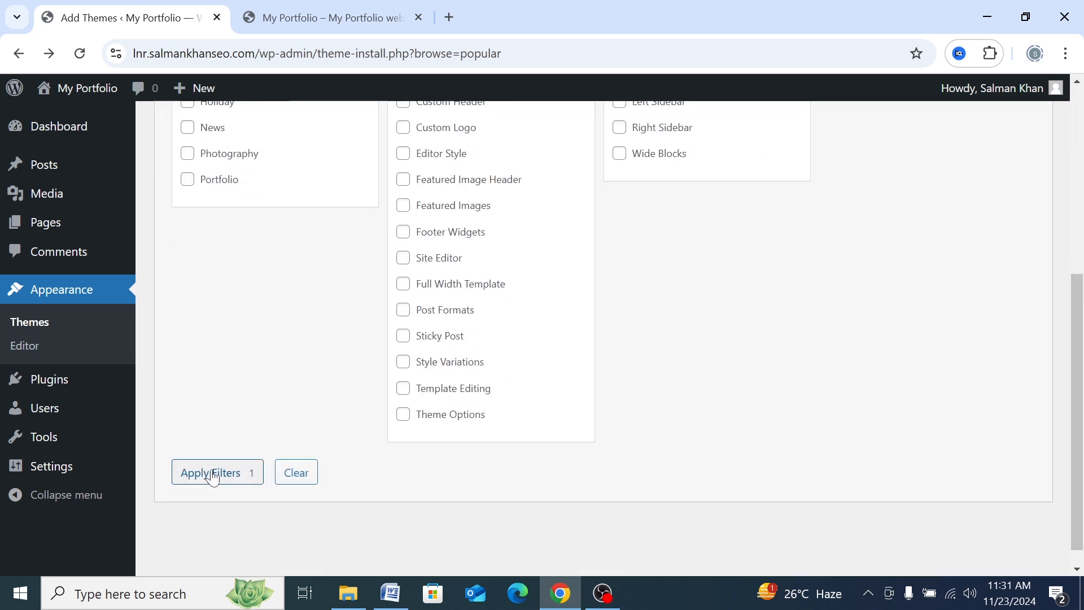
pyautogui.click(212, 474)
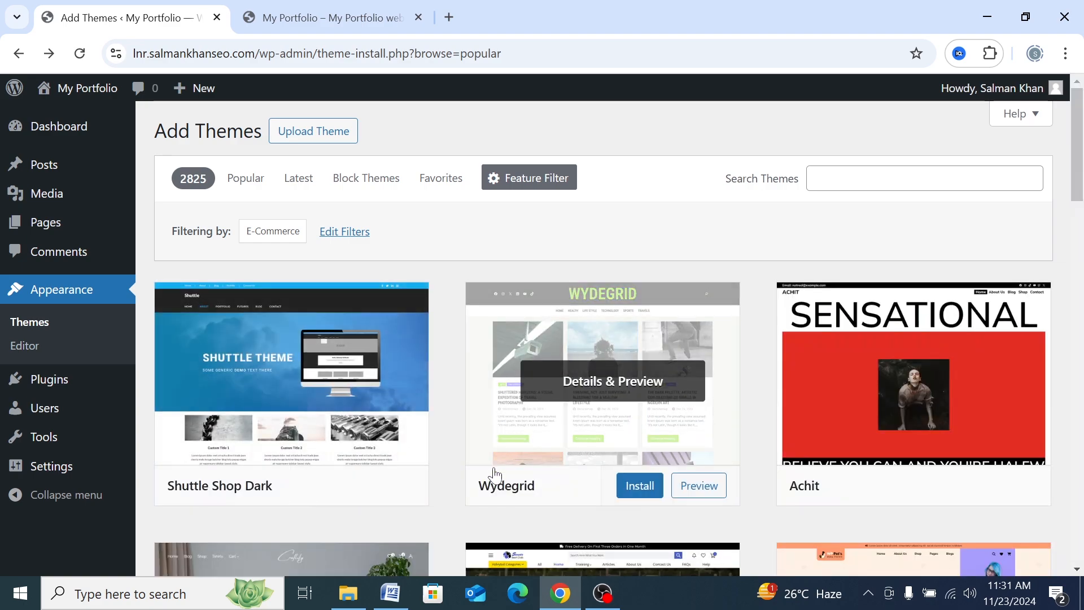
pyautogui.scroll(-6, 477, 435)
pyautogui.scroll(-4, 477, 435)
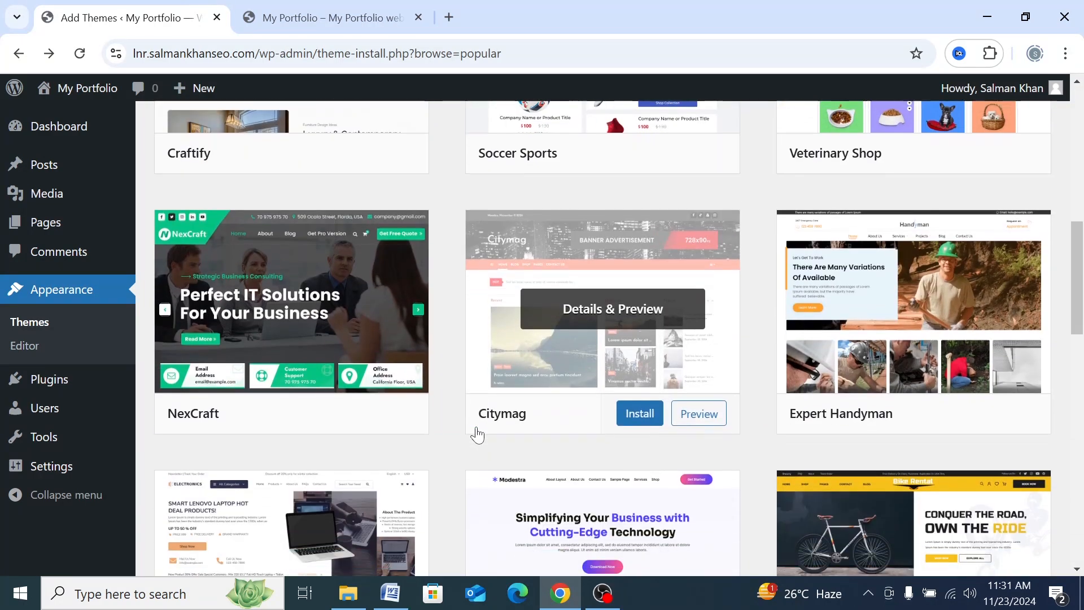
pyautogui.scroll(-5, 477, 435)
pyautogui.scroll(12, 477, 435)
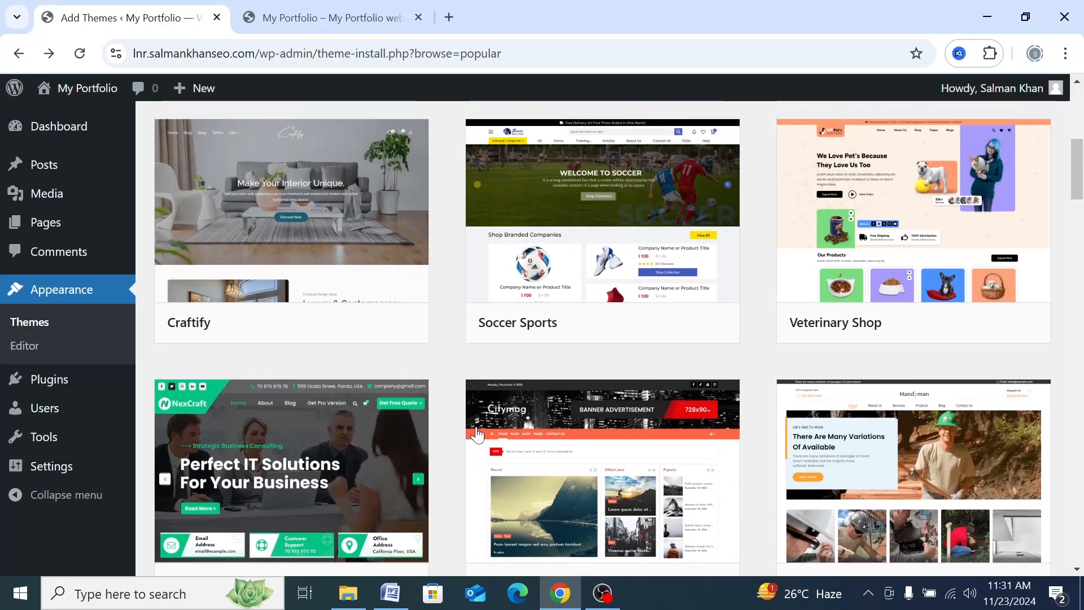
pyautogui.scroll(1, 477, 418)
pyautogui.scroll(-5, 491, 395)
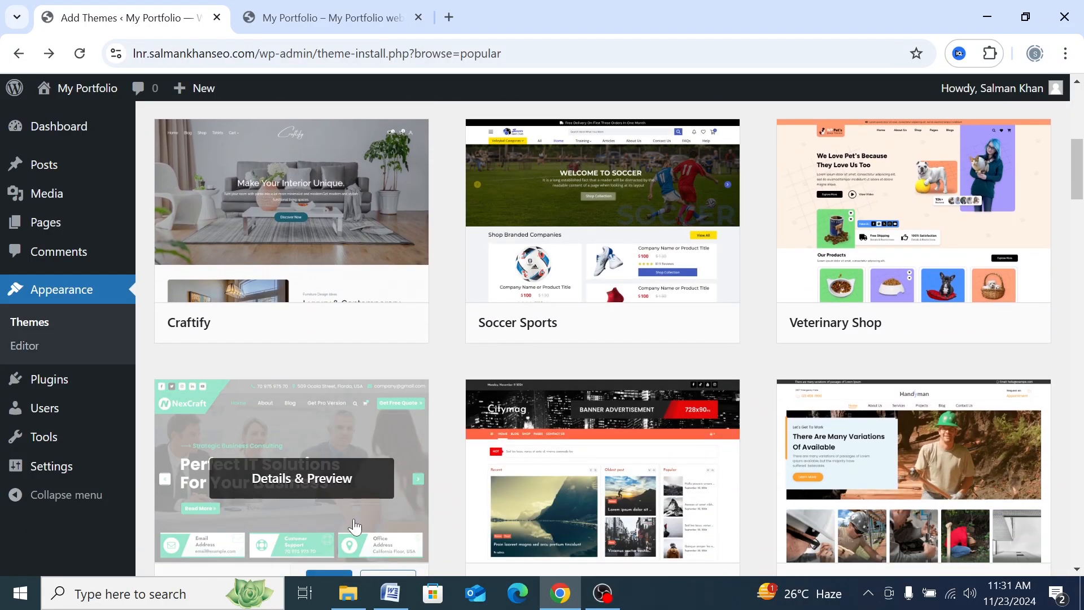
# Preview the NexCraft theme, review its demo page layout and content, and close the preview
pyautogui.click(355, 526)
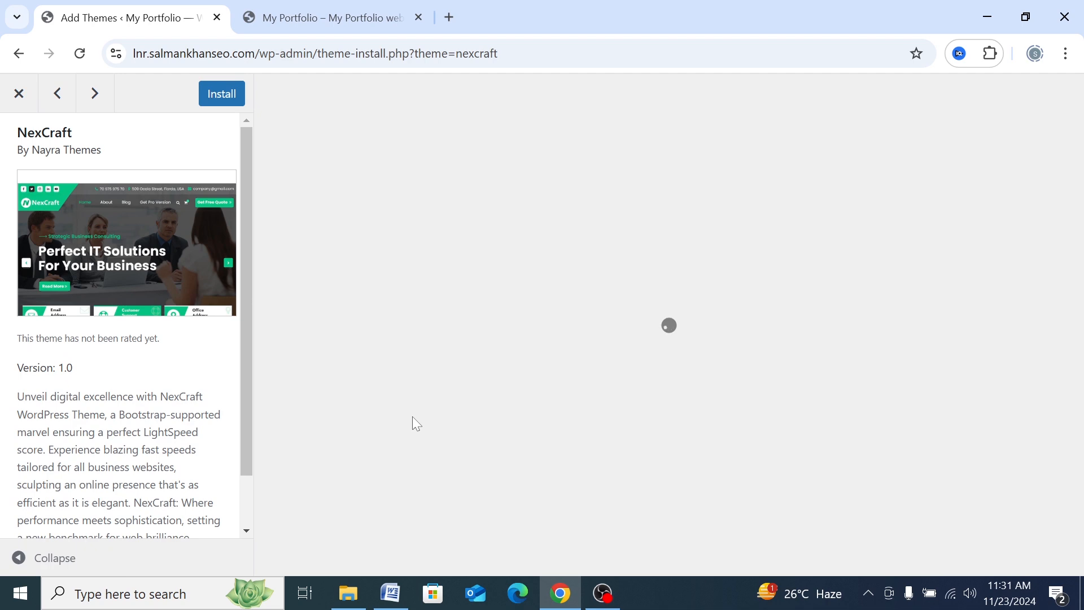
pyautogui.scroll(-5, 456, 380)
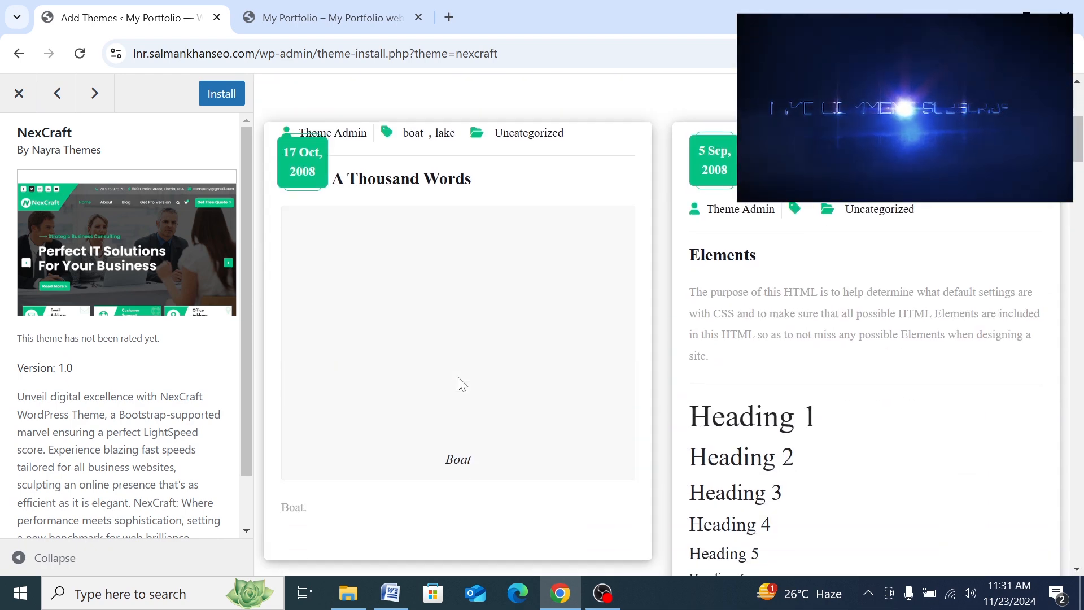
pyautogui.scroll(-5, 462, 384)
pyautogui.scroll(6, 461, 384)
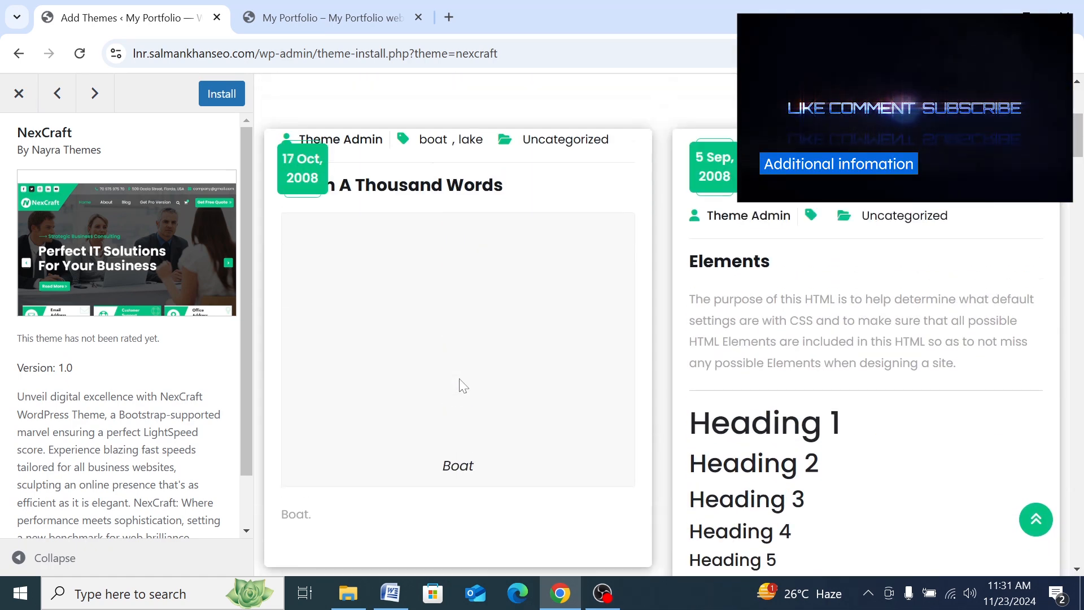
pyautogui.scroll(-5, 462, 386)
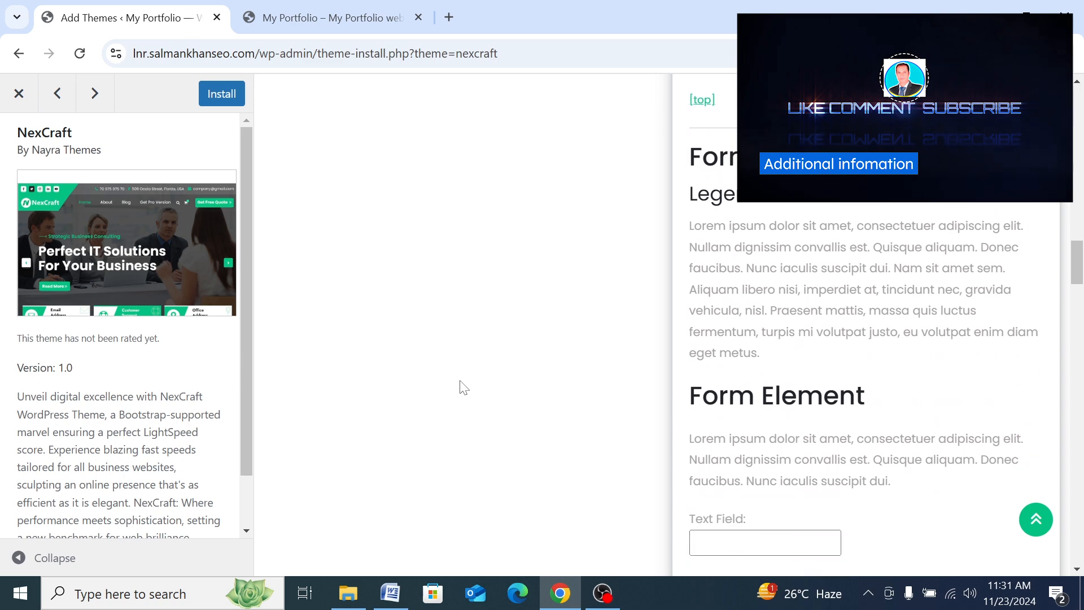
pyautogui.scroll(-5, 462, 386)
pyautogui.scroll(8, 462, 386)
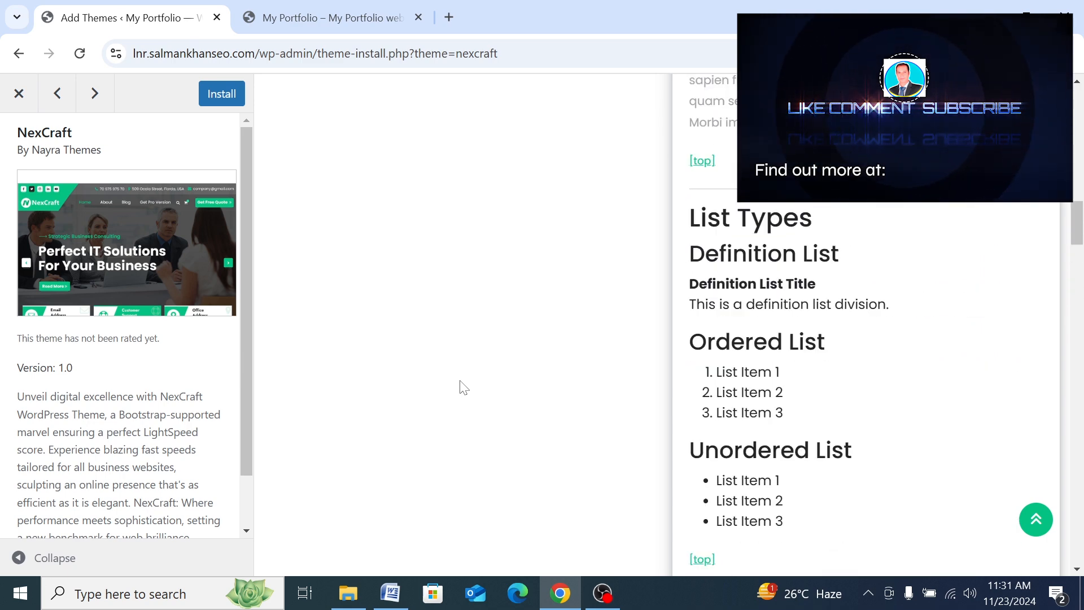
pyautogui.scroll(10, 461, 386)
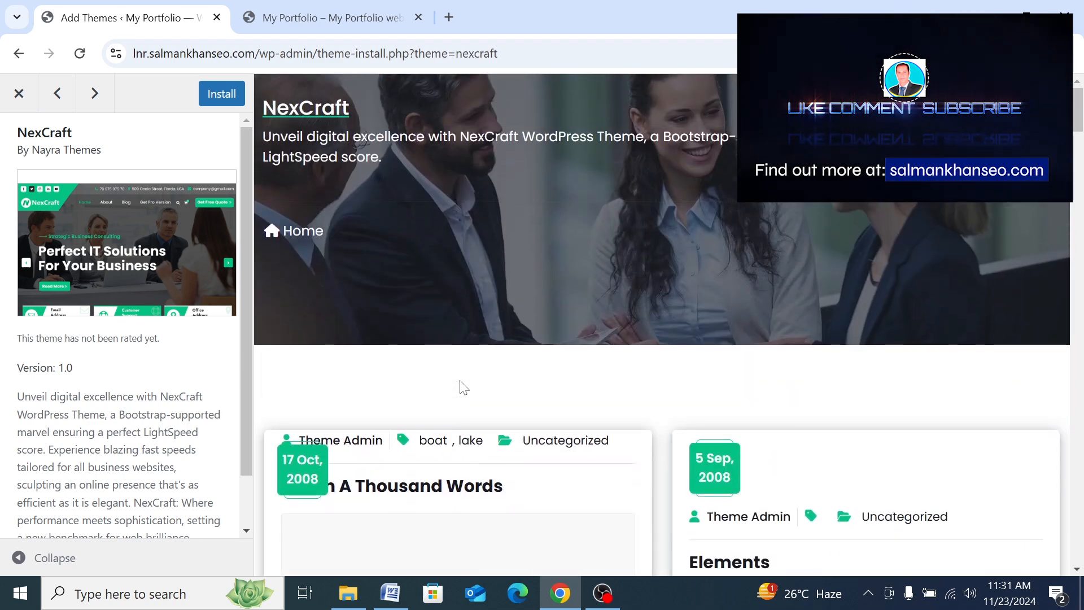
pyautogui.press('Escape')
# Filter the theme gallery by the Portfolio subject instead of E-Commerce and browse the matching themes
pyautogui.click(503, 178)
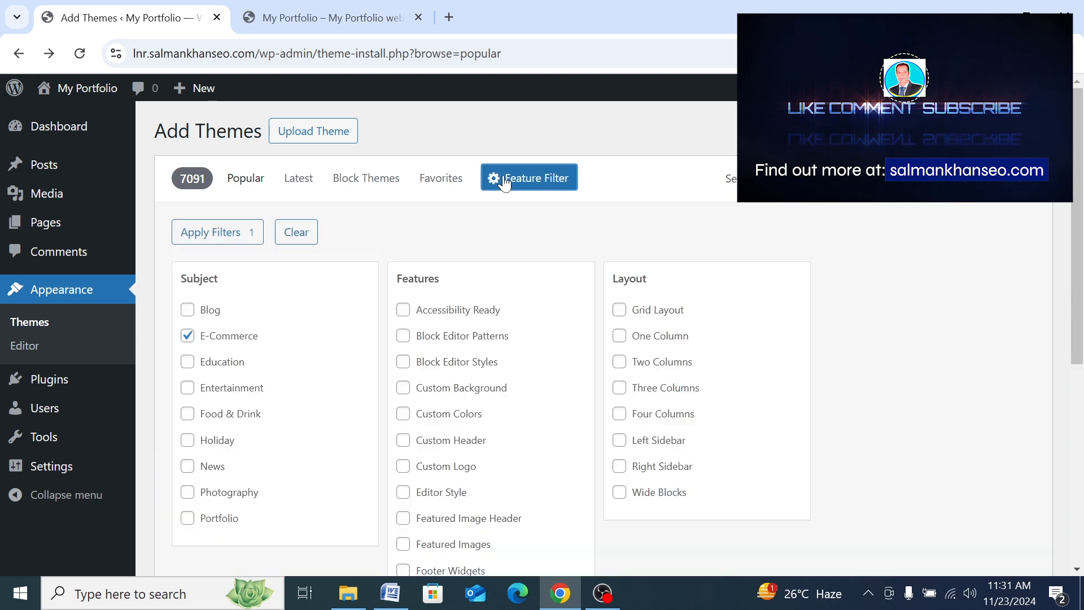
pyautogui.click(188, 336)
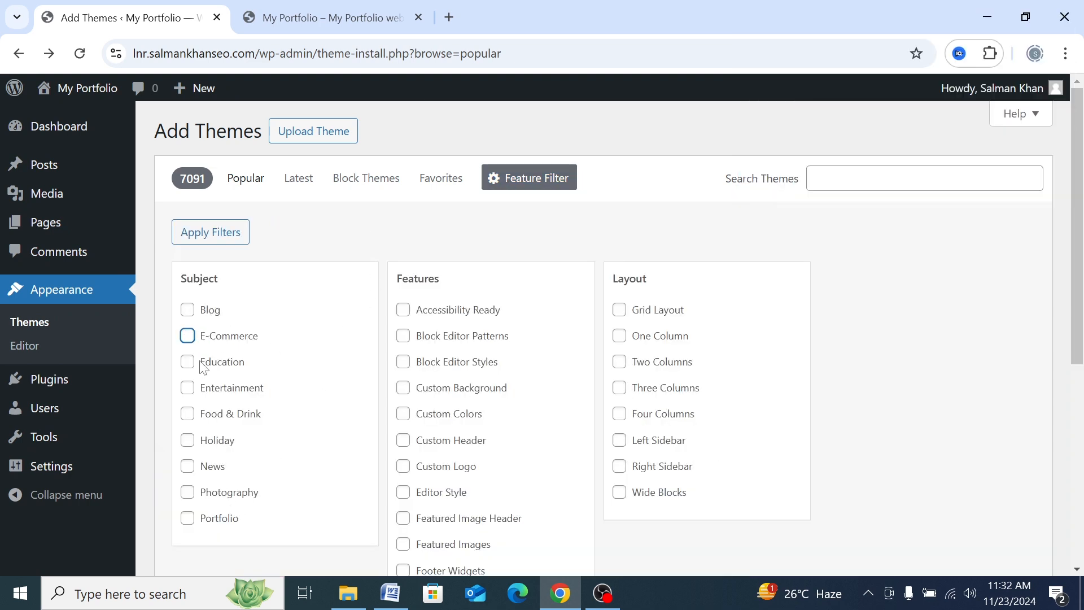
pyautogui.click(188, 388)
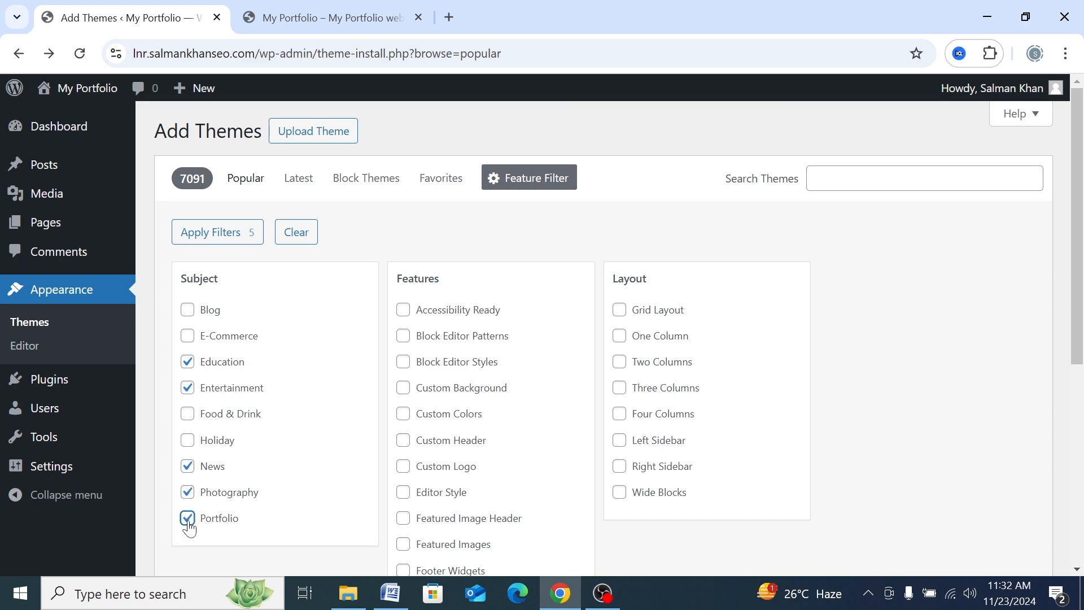
pyautogui.scroll(-2, 271, 440)
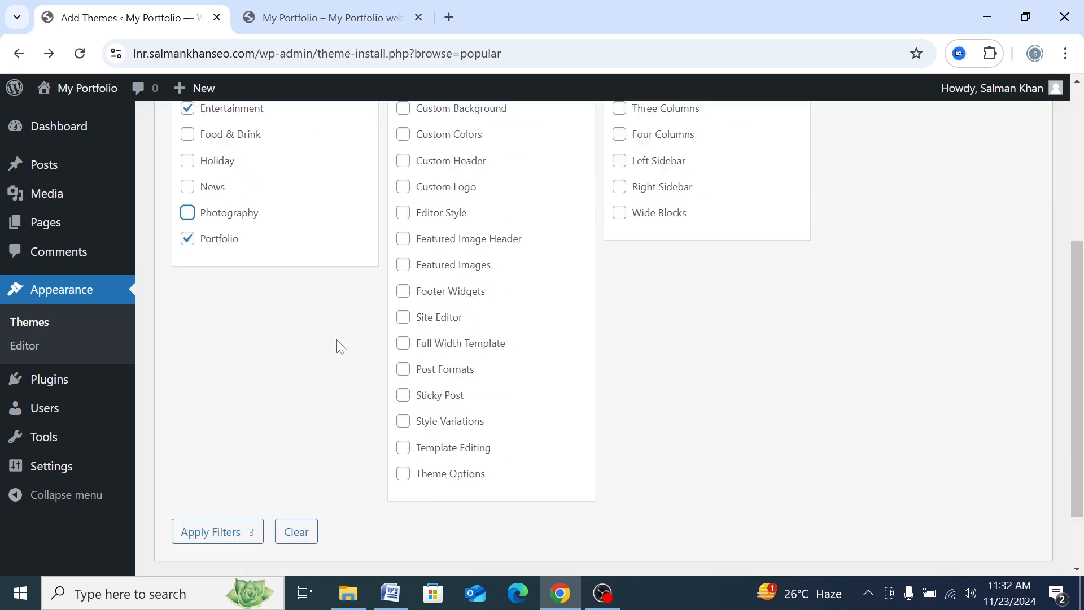
pyautogui.click(188, 277)
pyautogui.scroll(-5, 174, 466)
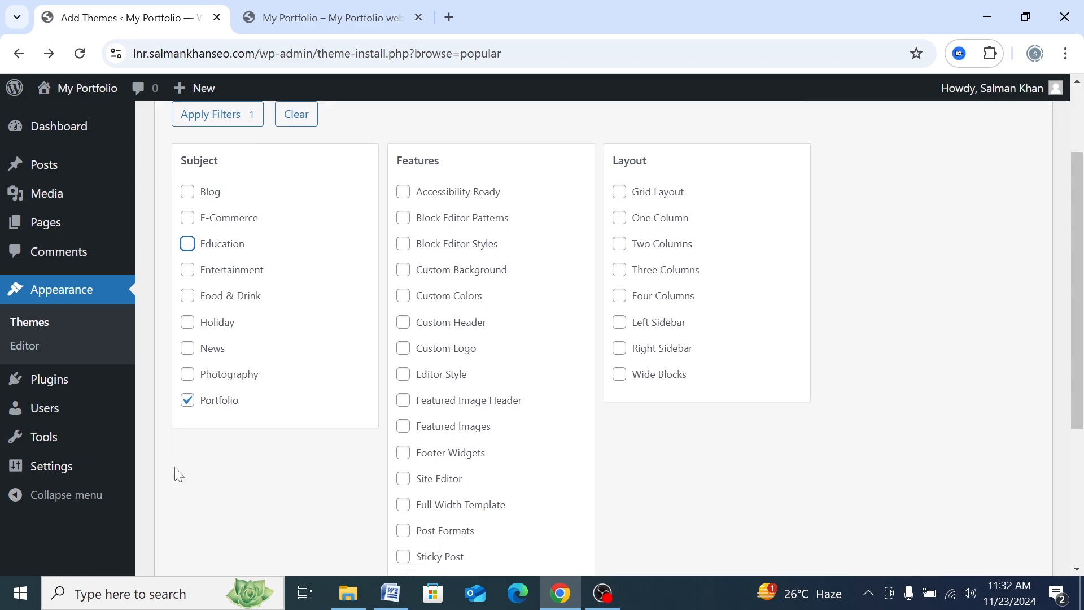
pyautogui.click(200, 455)
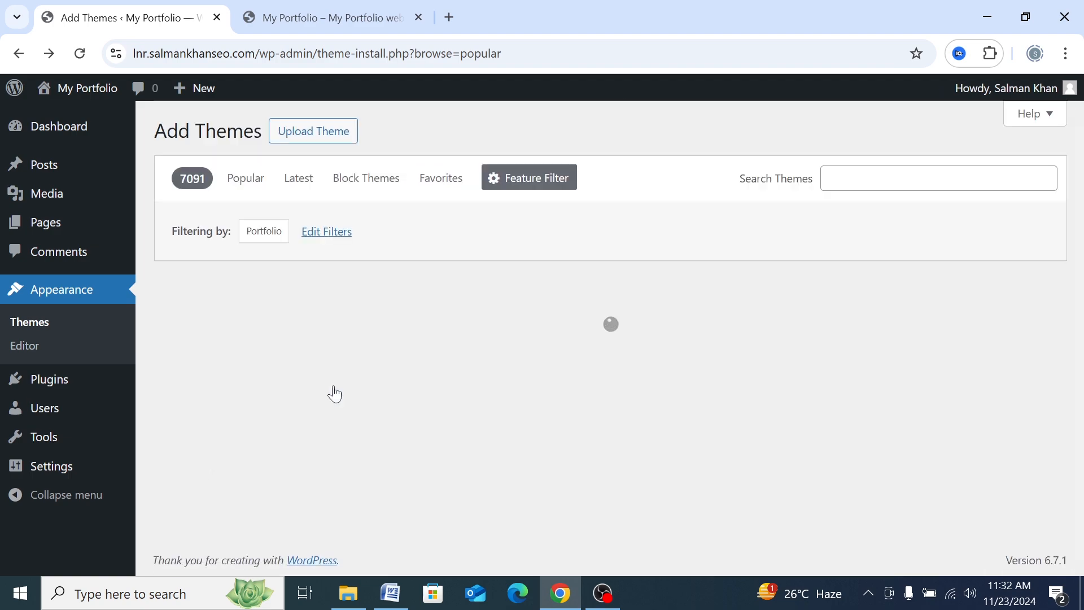
pyautogui.scroll(-15, 350, 390)
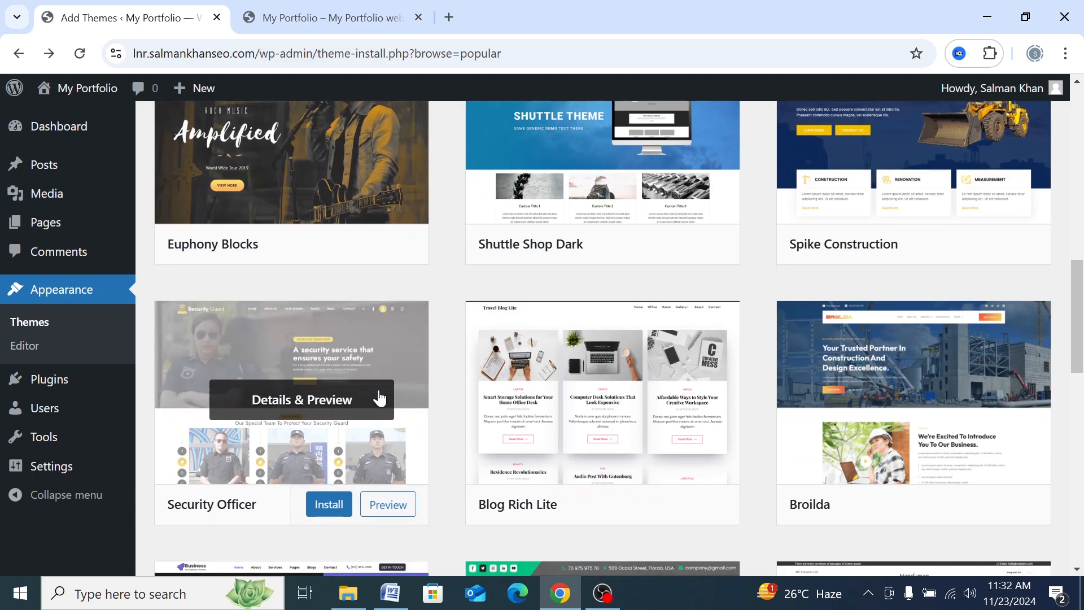
pyautogui.scroll(10, 380, 398)
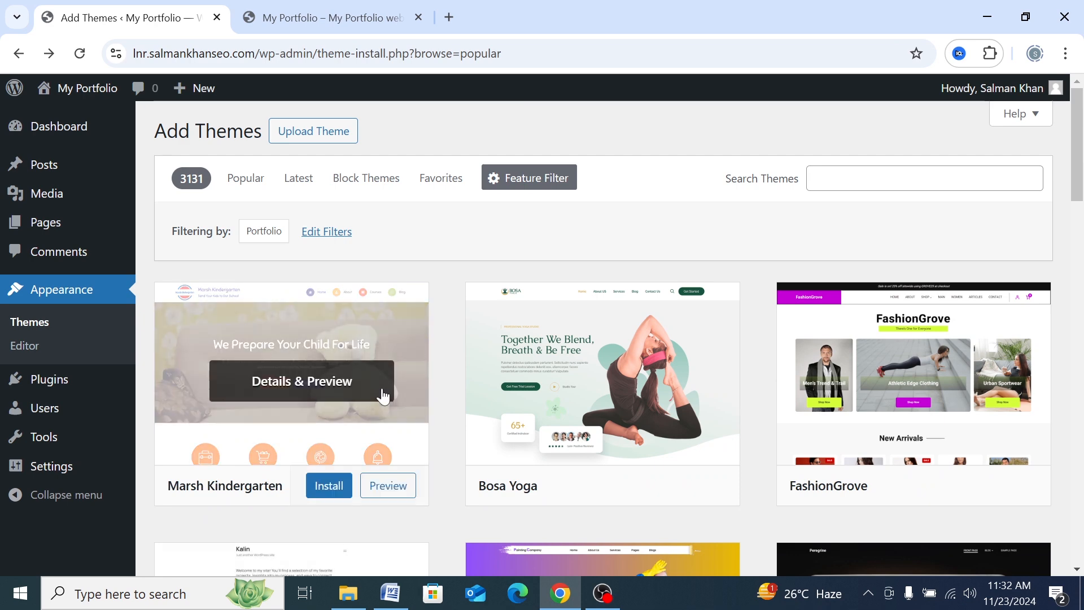
pyautogui.scroll(-3, 380, 398)
pyautogui.scroll(3, 392, 397)
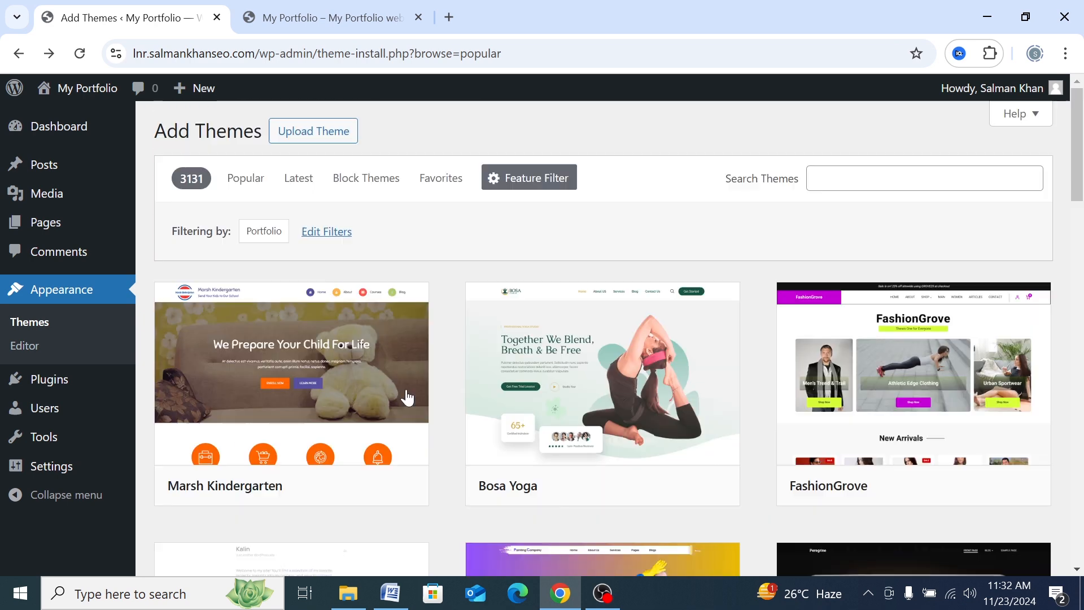
# Remove the Portfolio subject from the feature filter and show the Popular themes
pyautogui.click(517, 180)
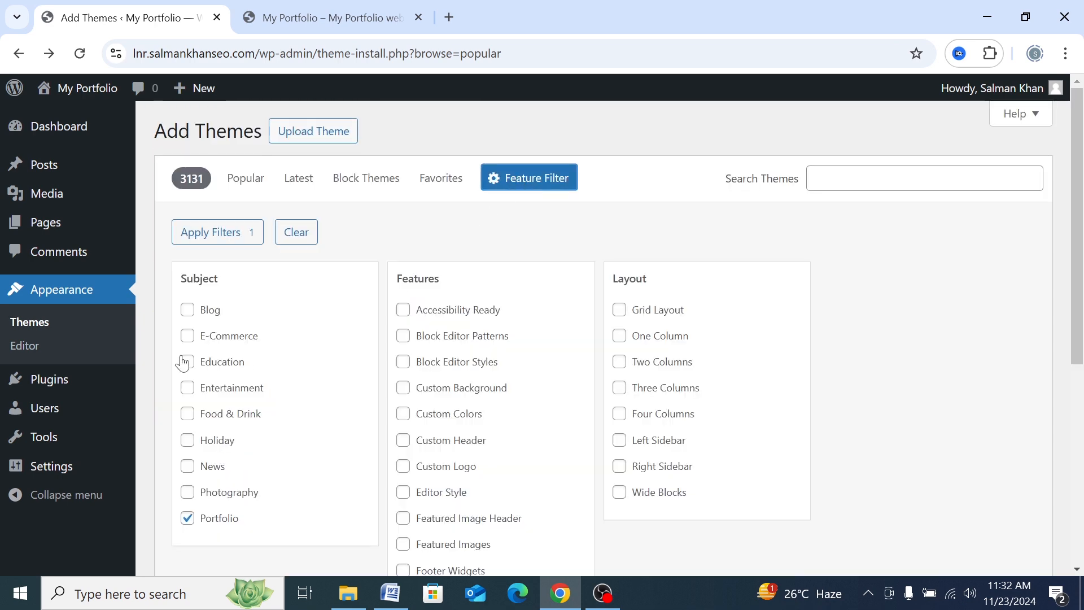
pyautogui.click(187, 519)
pyautogui.click(245, 178)
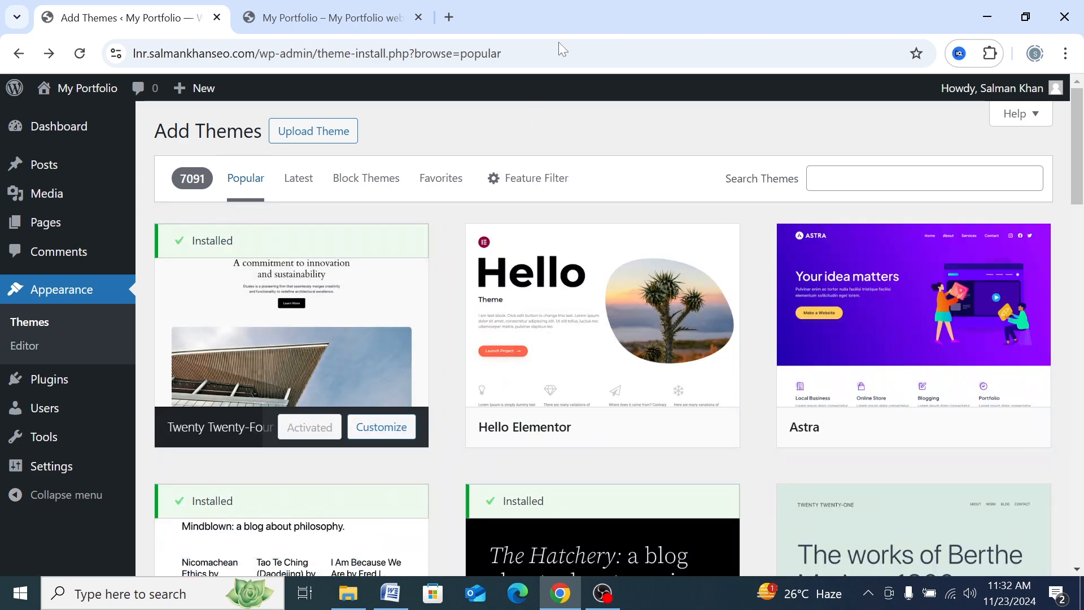
# Search the theme gallery for "astra", look over the matching themes and return to the Popular list
pyautogui.moveTo(593, 5); pyautogui.dragTo(208, 79)
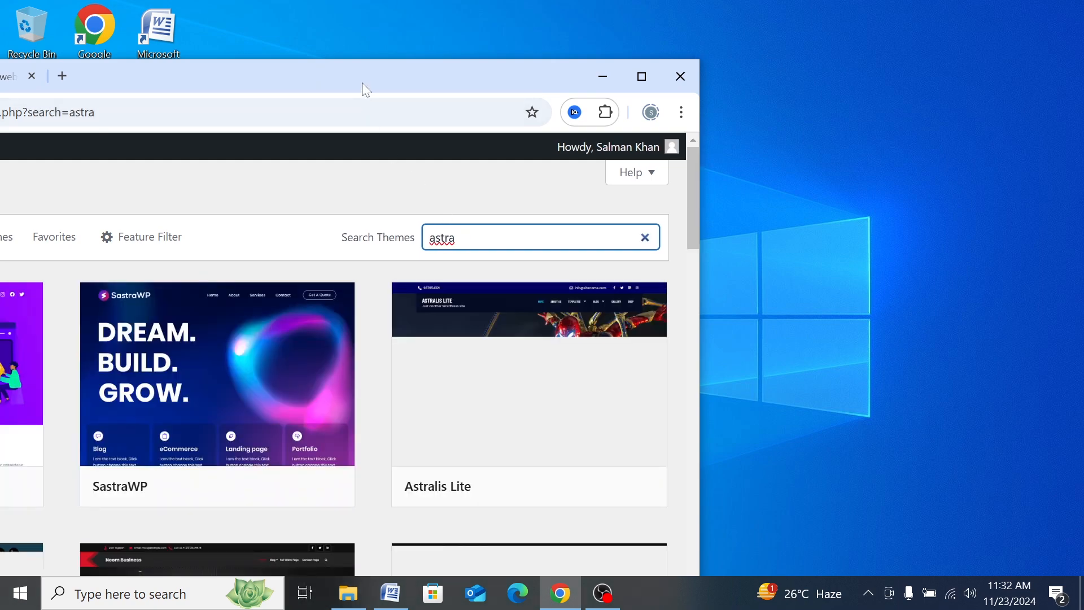
pyautogui.doubleClick(362, 82)
pyautogui.moveTo(404, 351)
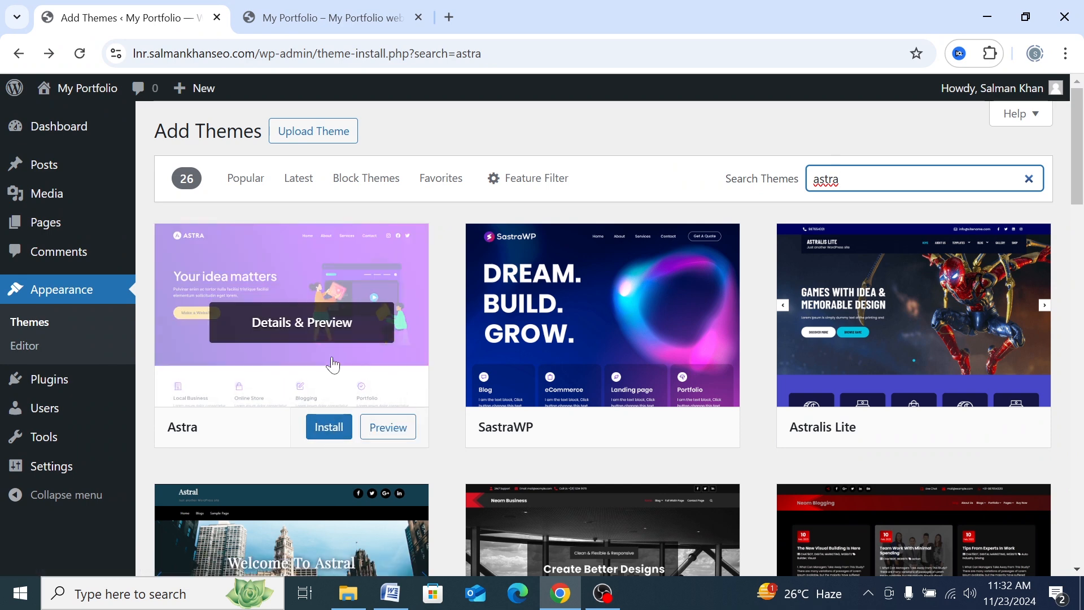
pyautogui.click(19, 54)
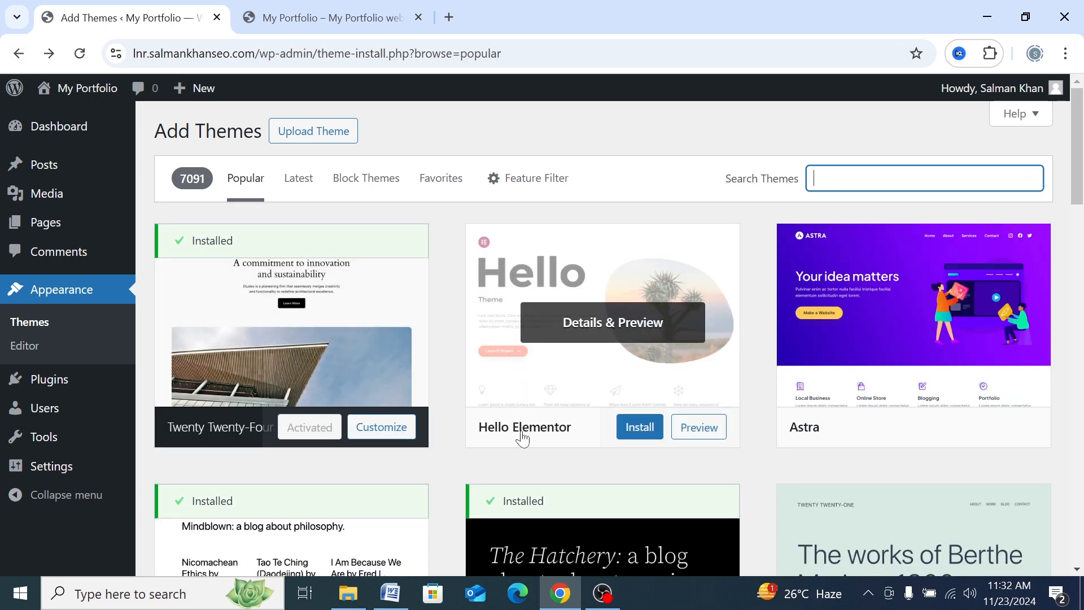
# Review the site's current home page design from top to bottom and compare it with the themes in the gallery
pyautogui.click(353, 13)
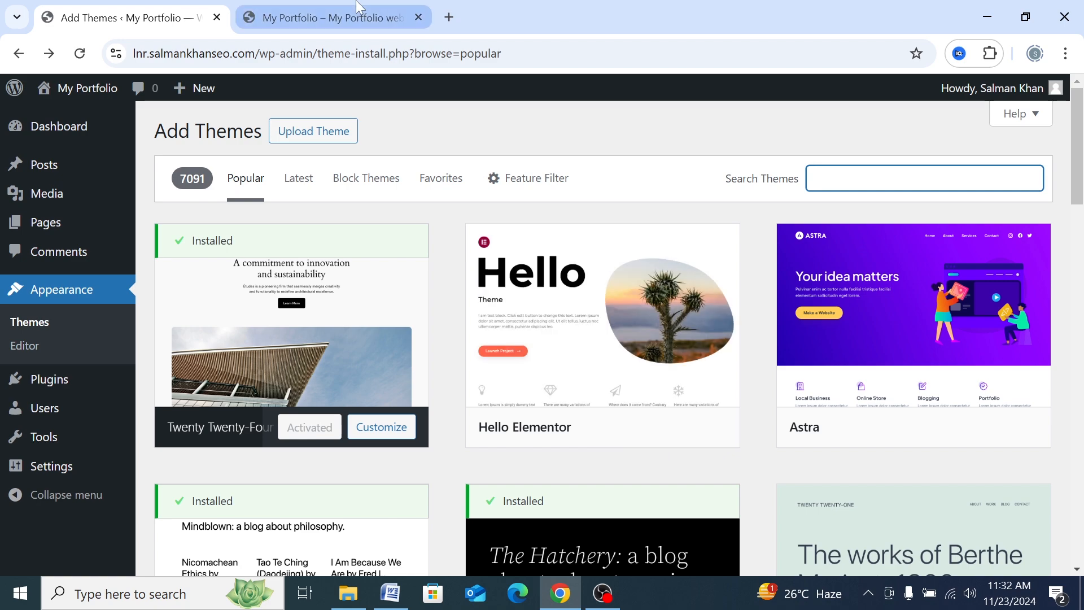
pyautogui.scroll(-10, 486, 435)
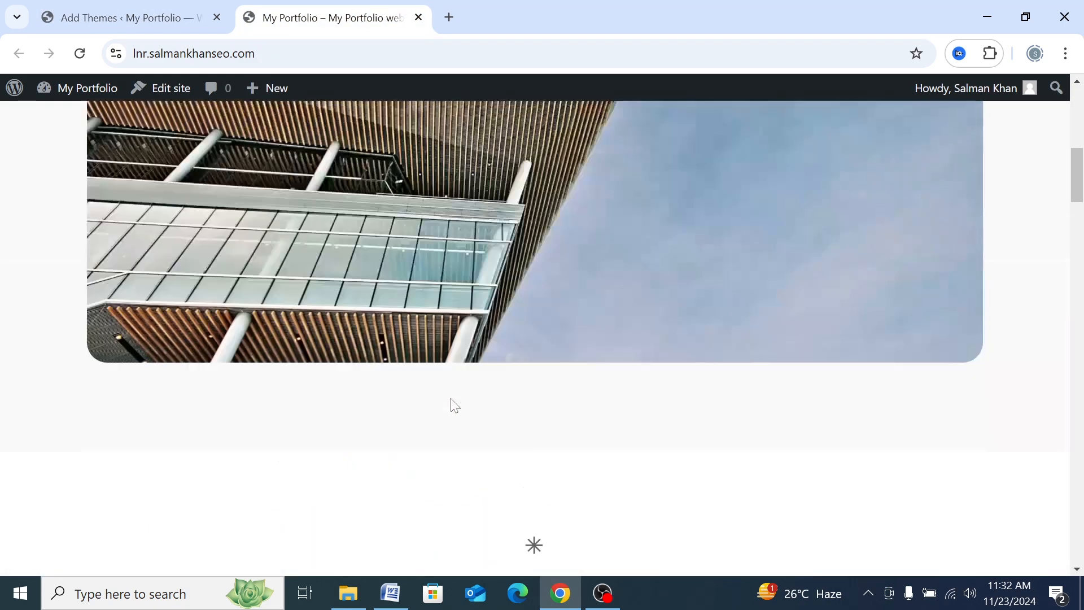
pyautogui.scroll(10, 450, 404)
pyautogui.click(156, 19)
pyautogui.moveTo(497, 379)
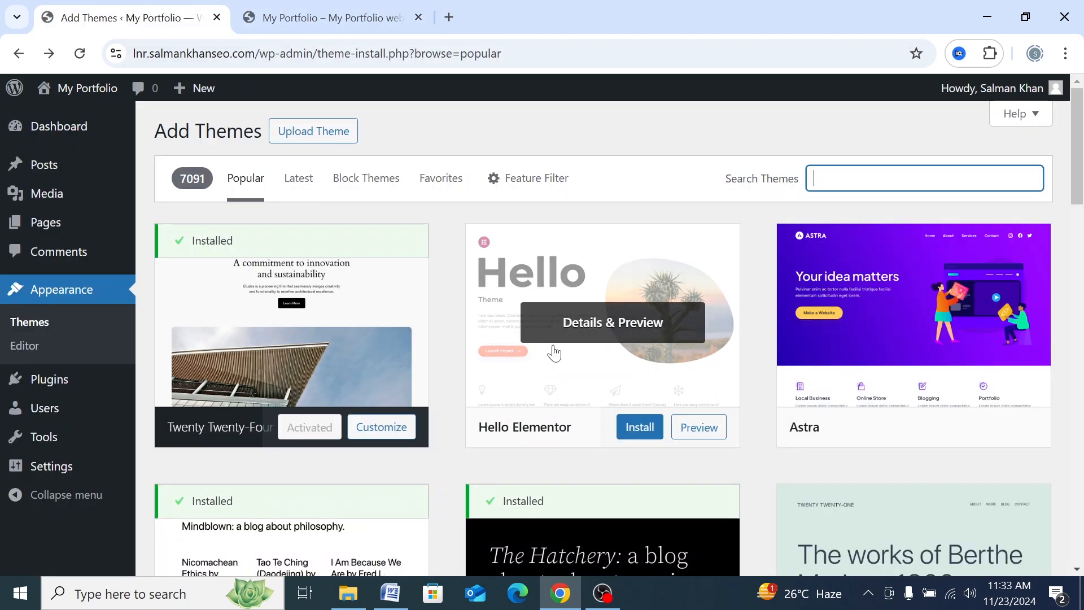
pyautogui.click(328, 17)
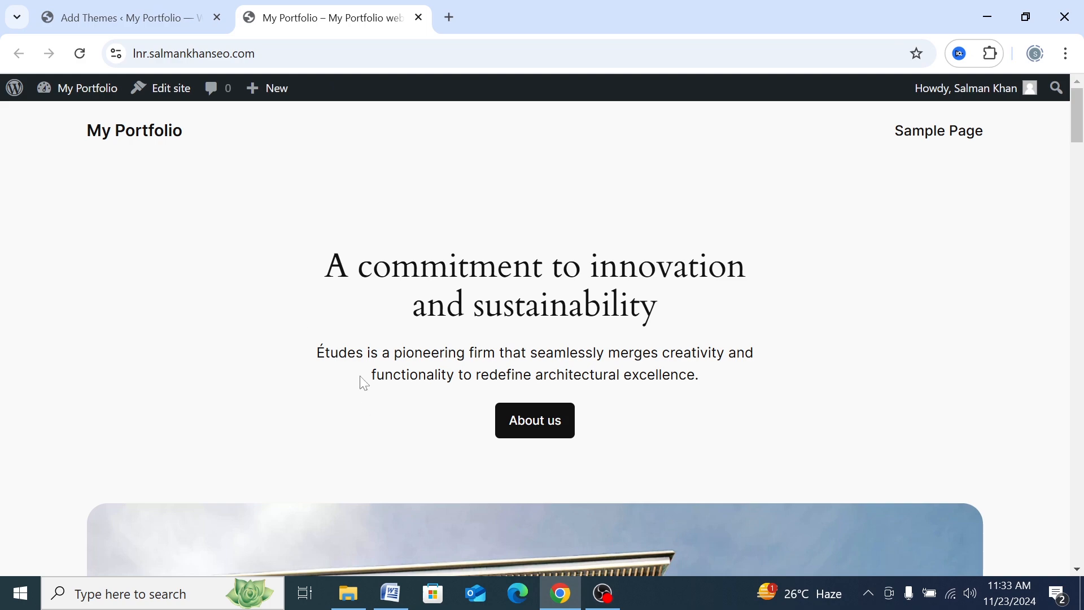
pyautogui.scroll(-10, 356, 340)
pyautogui.scroll(10, 355, 339)
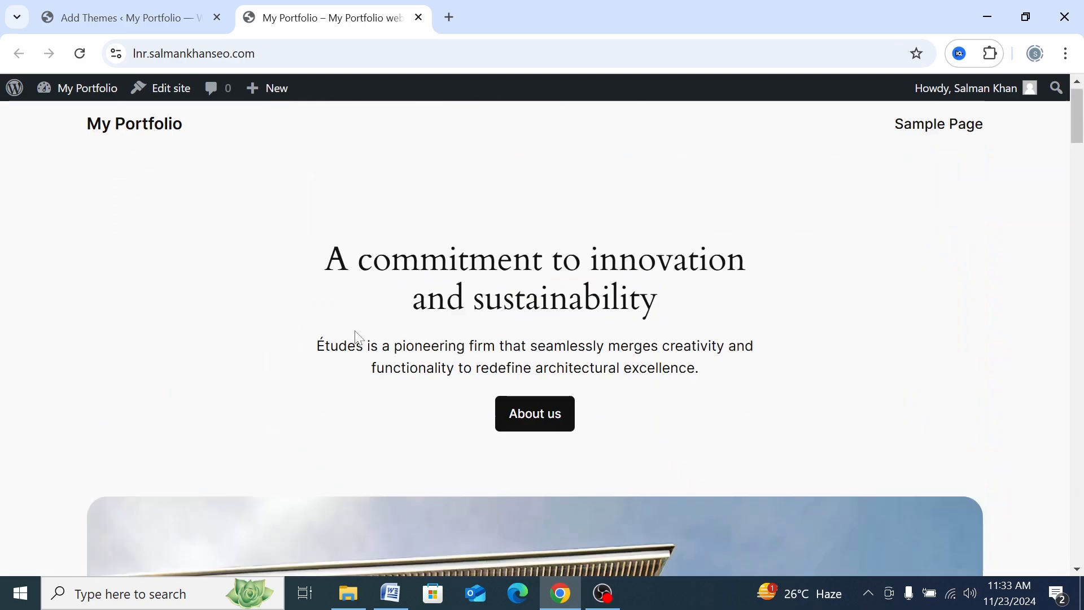
pyautogui.click(86, 11)
# Install the Hello Elementor theme from the Popular list
pyautogui.moveTo(482, 384)
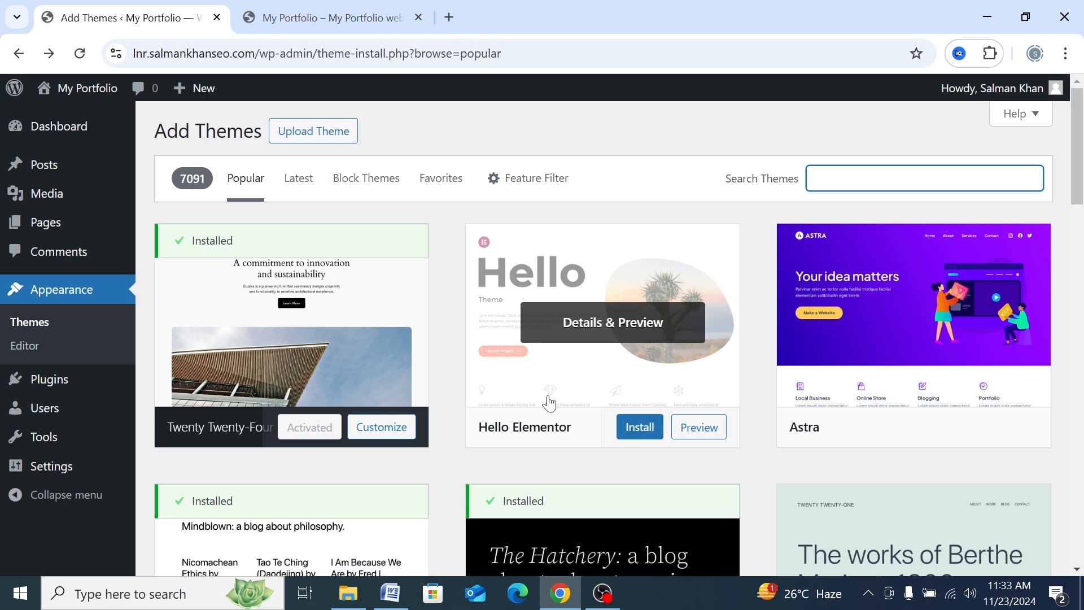
pyautogui.press('super+Down')
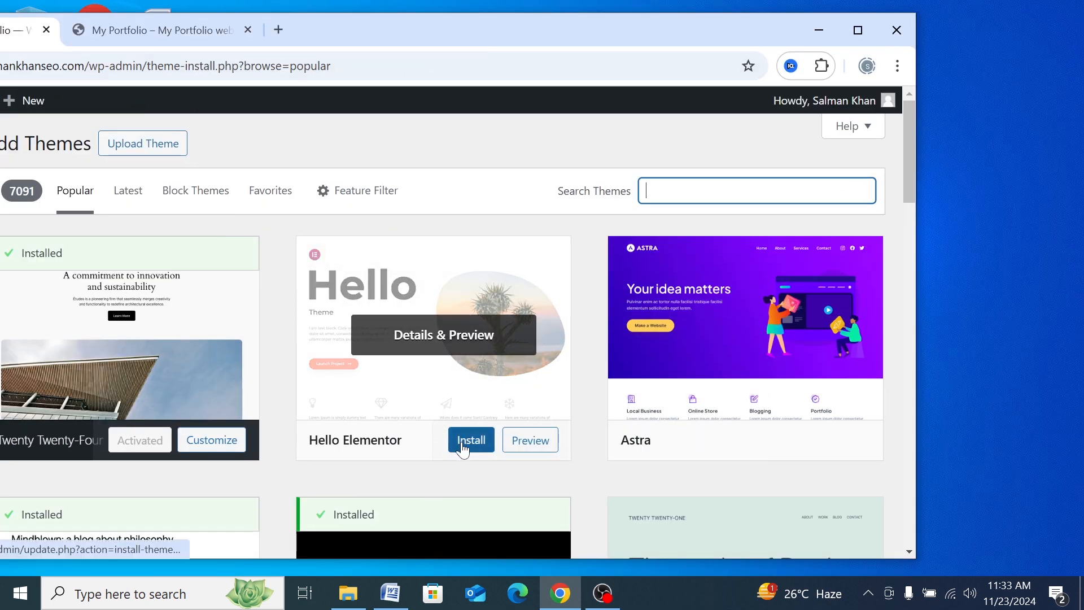
pyautogui.click(634, 432)
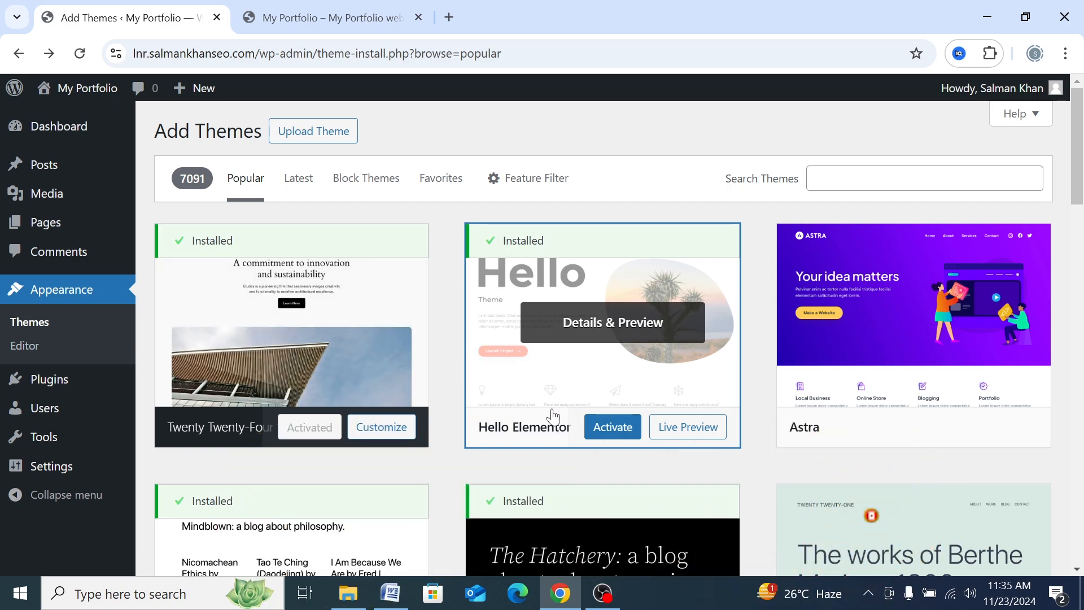
# Check the live home page's design with Hello Elementor installed but not activated, and return to the theme gallery
pyautogui.click(333, 18)
pyautogui.scroll(-10, 344, 338)
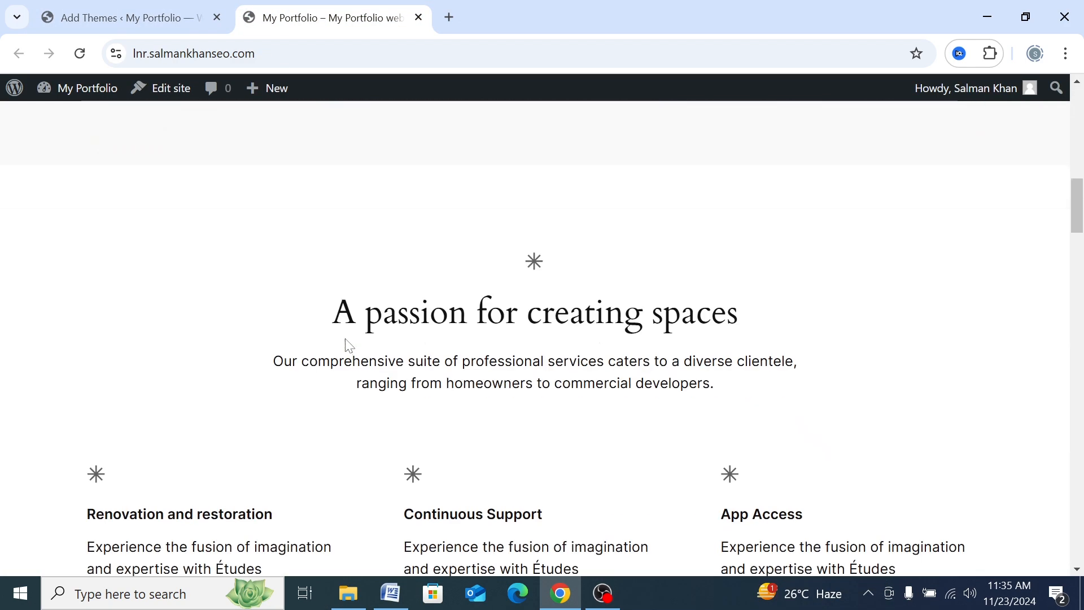
pyautogui.scroll(6, 344, 338)
pyautogui.scroll(5, 349, 345)
pyautogui.click(124, 17)
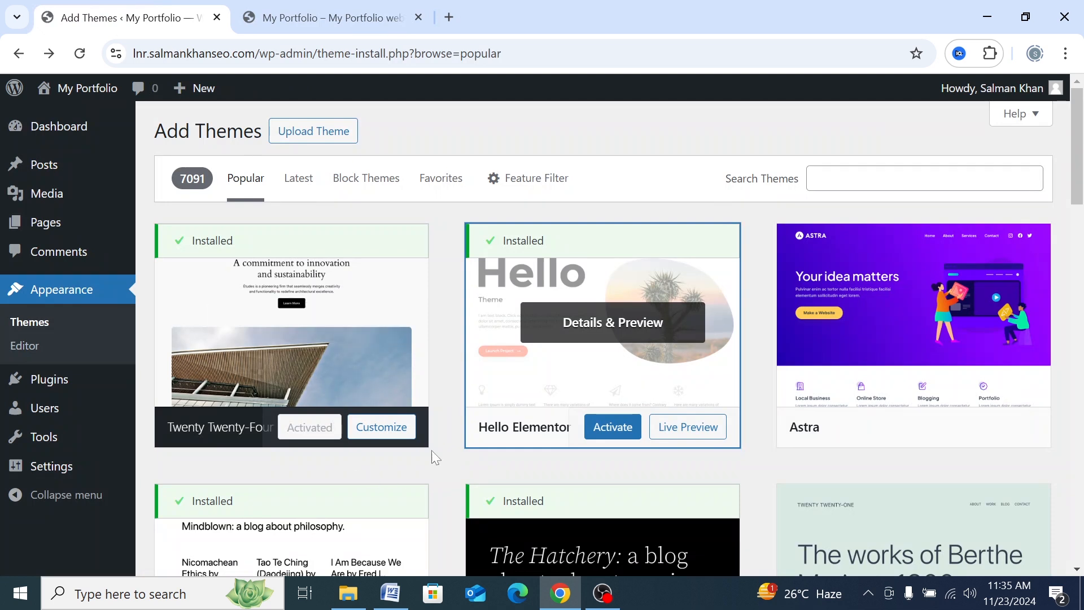
# Activate the Hello Elementor theme and look over the list of installed themes
pyautogui.click(605, 438)
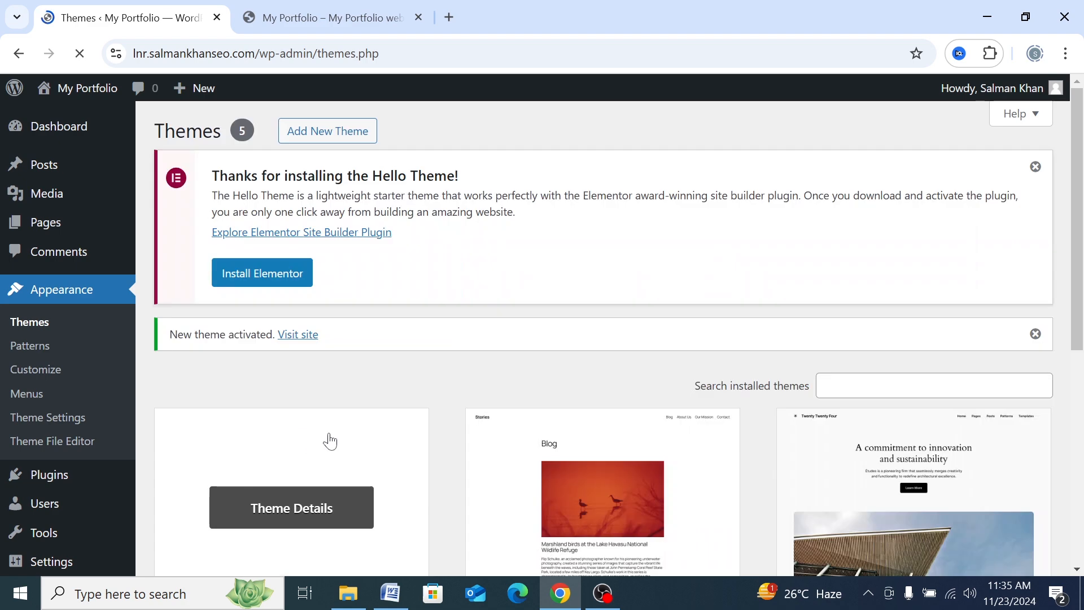
pyautogui.scroll(-6, 330, 455)
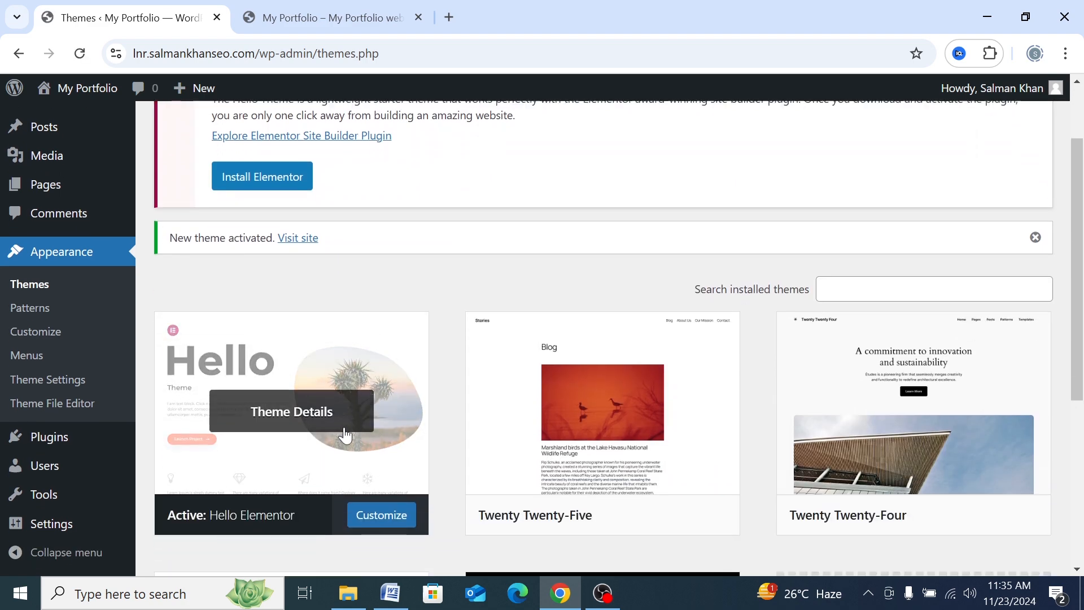
pyautogui.scroll(3, 351, 321)
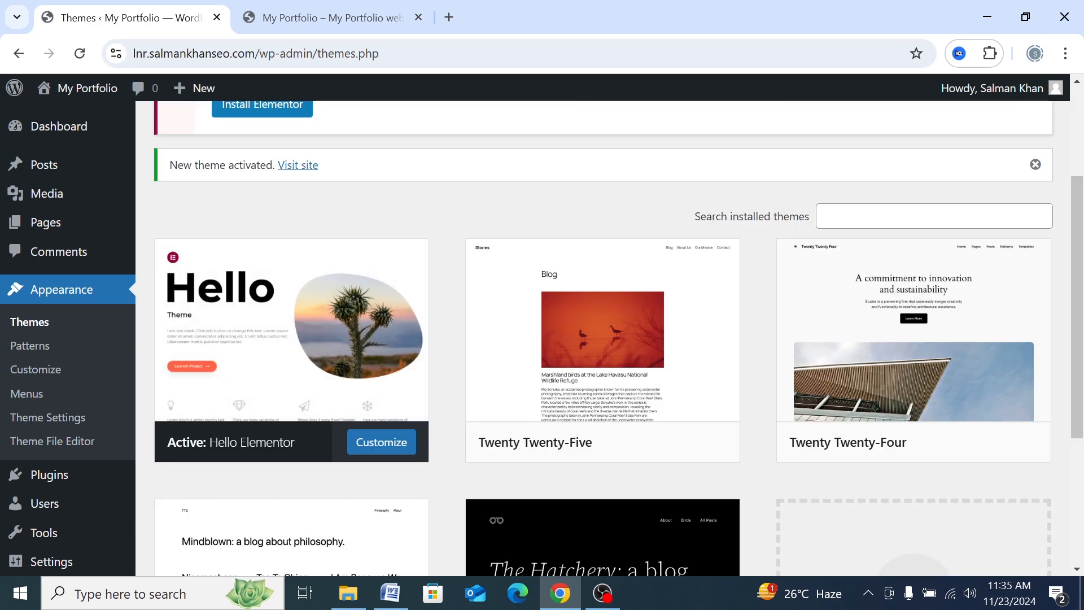
pyautogui.moveTo(601, 24); pyautogui.dragTo(230, 124)
pyautogui.scroll(-2, 497, 387)
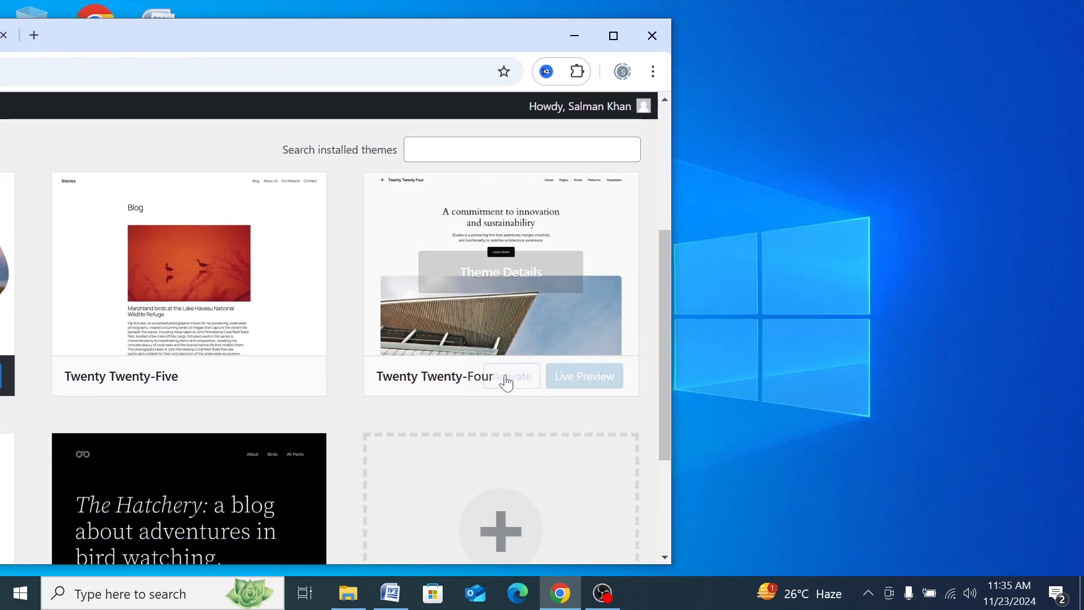
pyautogui.moveTo(282, 41); pyautogui.dragTo(445, 4)
pyautogui.scroll(3, 346, 150)
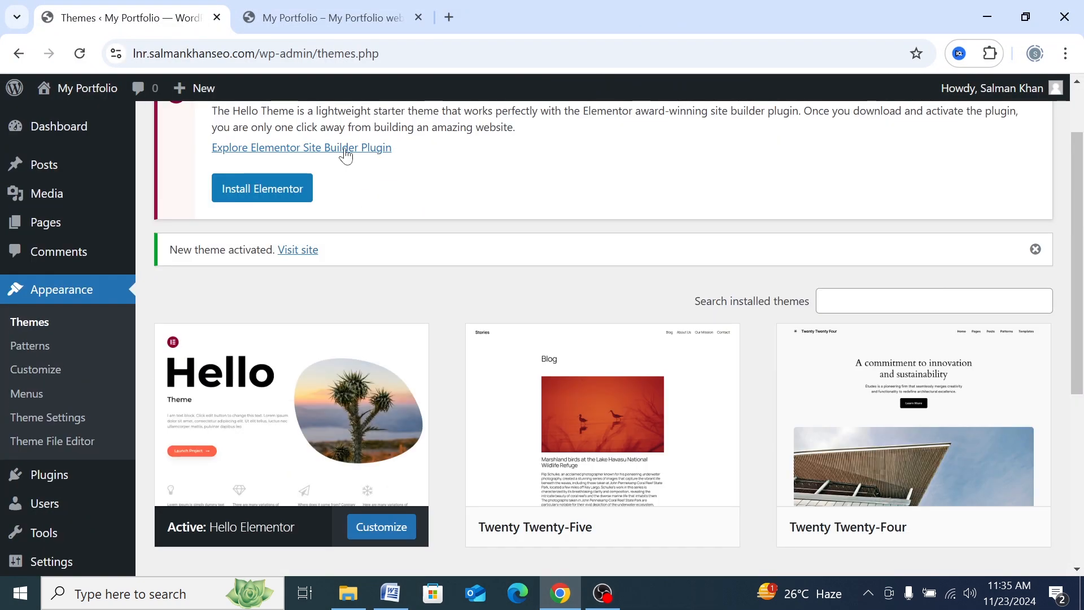
# Reload the live home page, examine its title and Archives section under the activated theme, and return to the installed themes
pyautogui.click(322, 17)
pyautogui.scroll(-15, 396, 341)
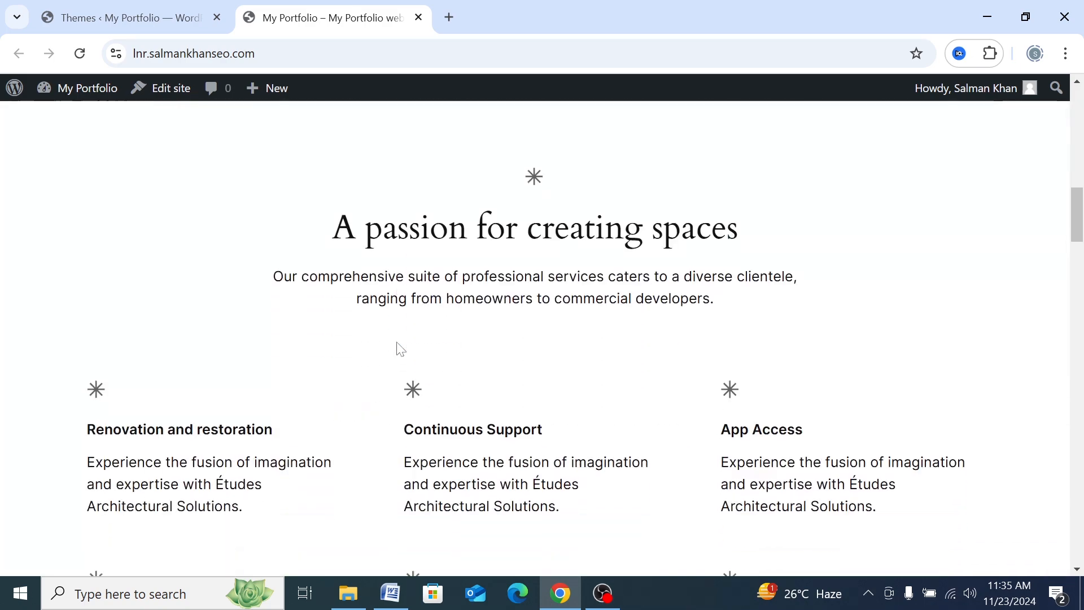
pyautogui.scroll(15, 398, 347)
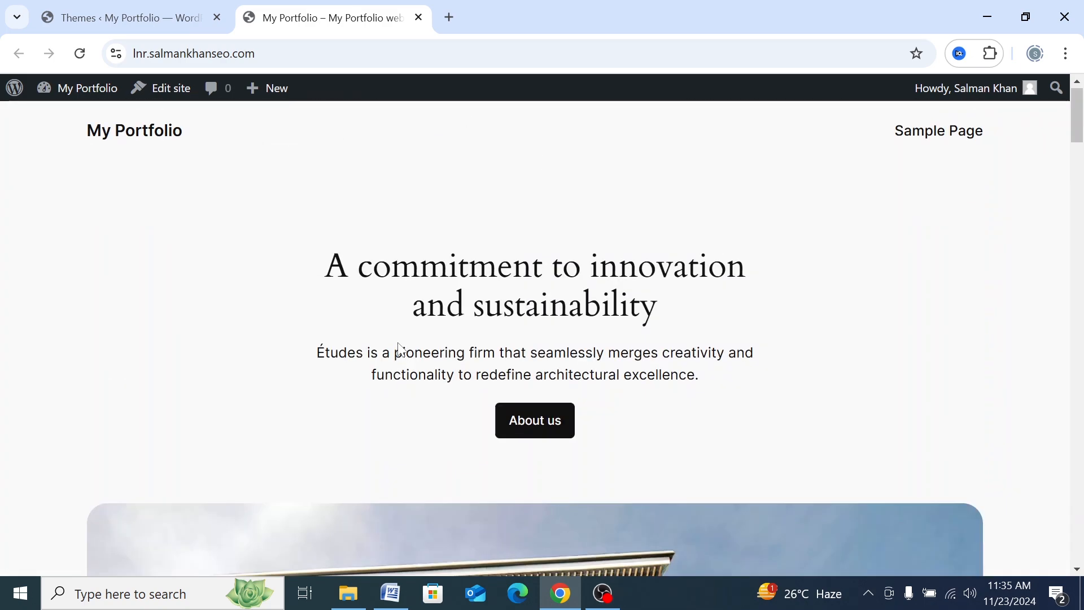
pyautogui.click(80, 54)
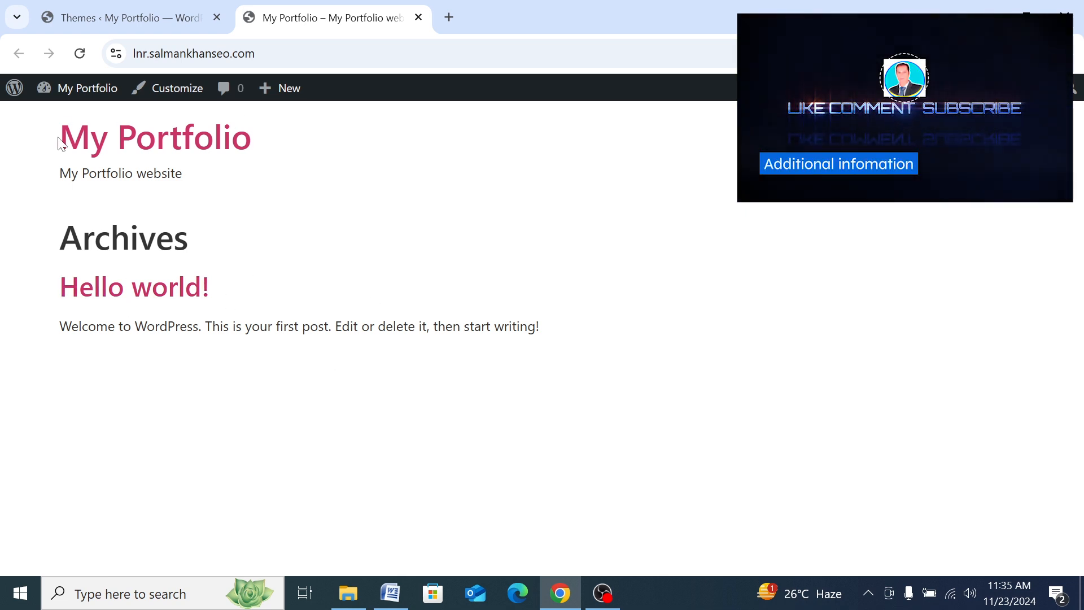
pyautogui.moveTo(62, 144); pyautogui.dragTo(295, 164)
pyautogui.click(303, 166)
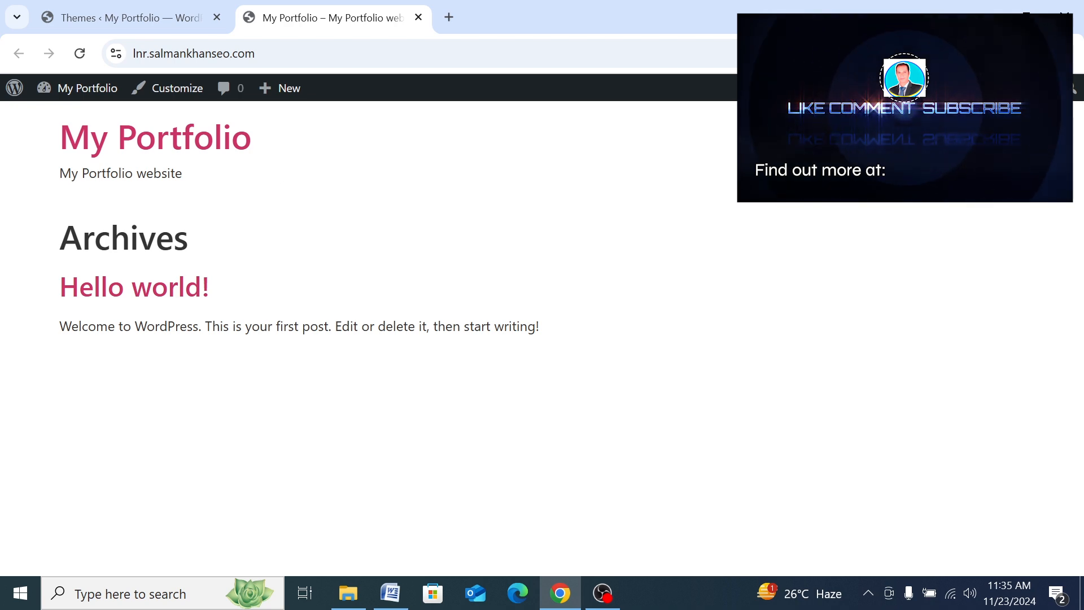
pyautogui.moveTo(61, 238); pyautogui.dragTo(191, 241)
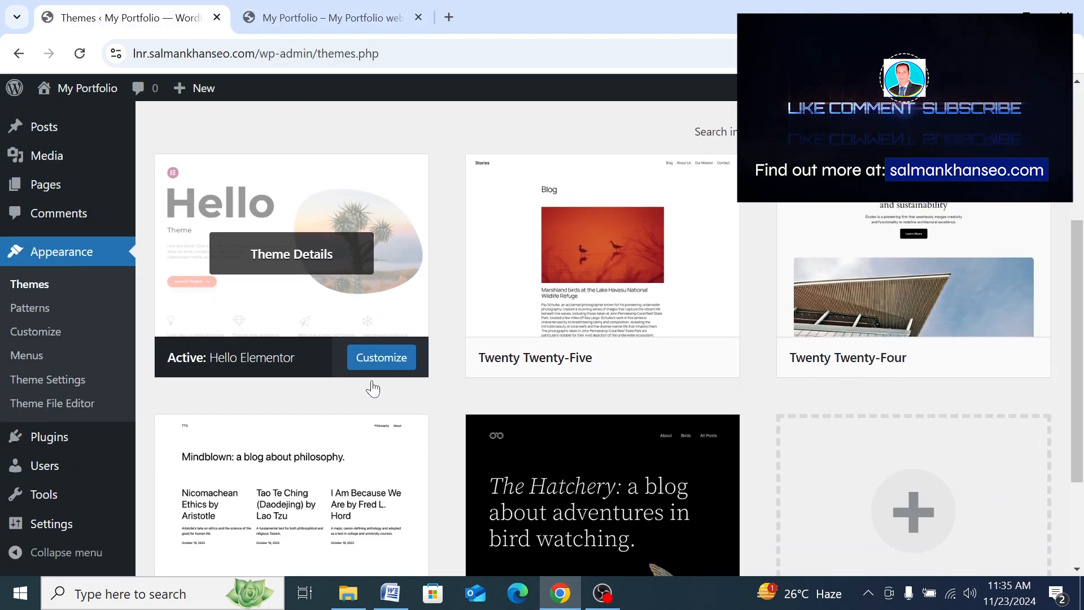
pyautogui.scroll(3, 372, 388)
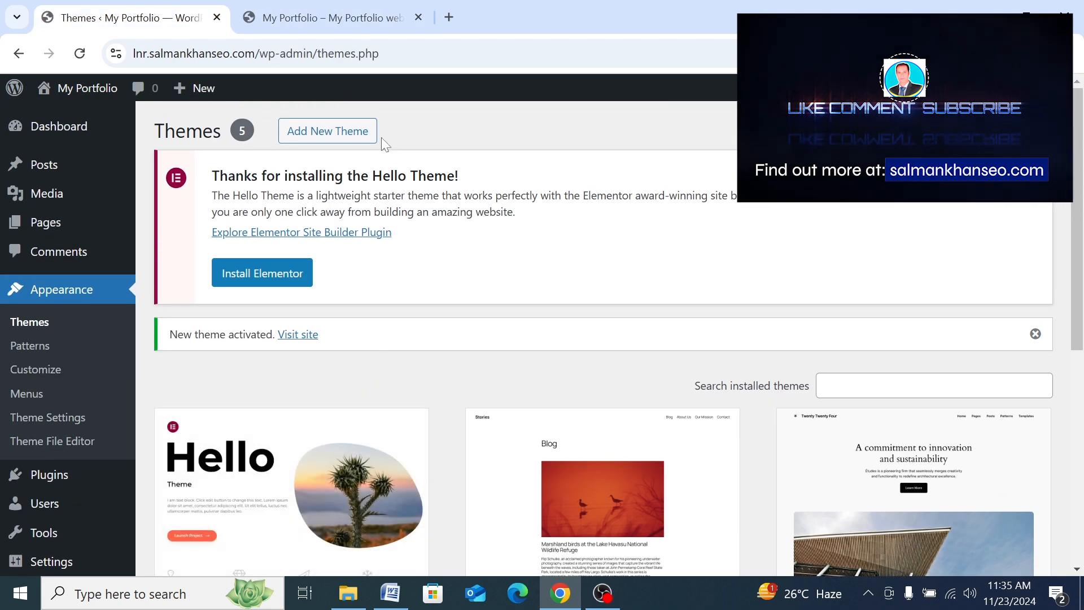
# View the live home page once more, return to the admin site and look over the installed themes
pyautogui.click(325, 17)
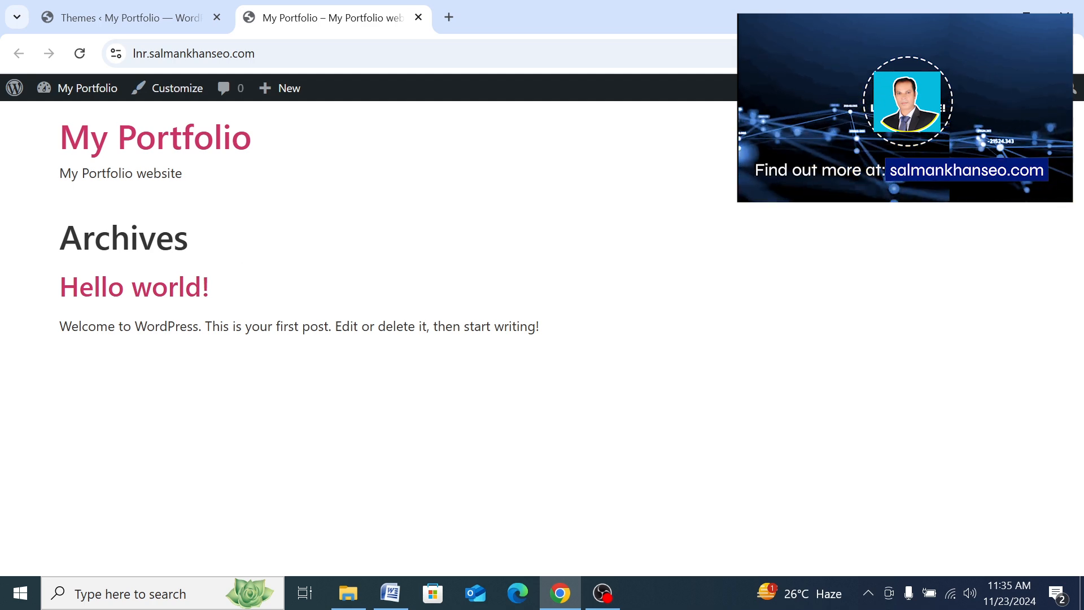
pyautogui.click(150, 17)
pyautogui.scroll(-3, 496, 451)
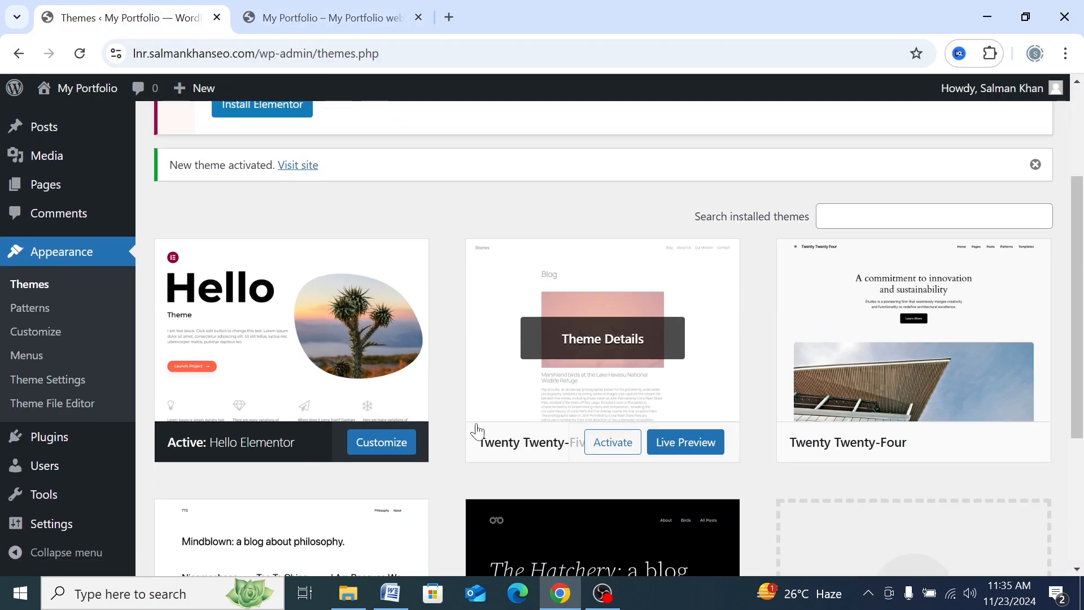
pyautogui.scroll(-2, 477, 430)
pyautogui.scroll(-3, 551, 370)
pyautogui.scroll(6, 551, 416)
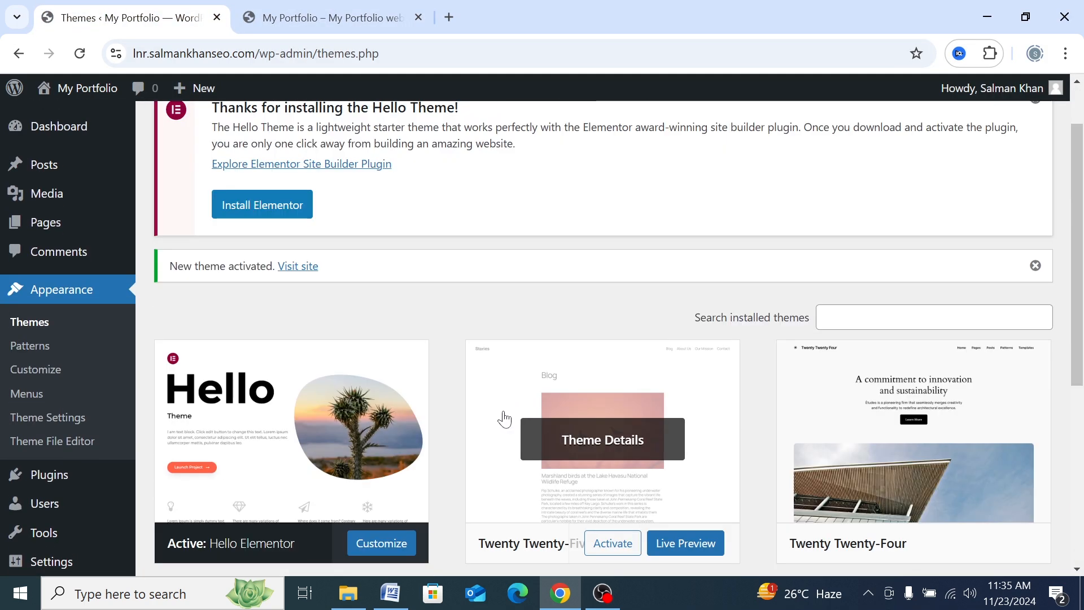
pyautogui.scroll(-2, 504, 418)
# Open the details of the installed Twenty Twenty-Four theme and examine its description and the available actions
pyautogui.moveTo(588, 9); pyautogui.dragTo(189, 26)
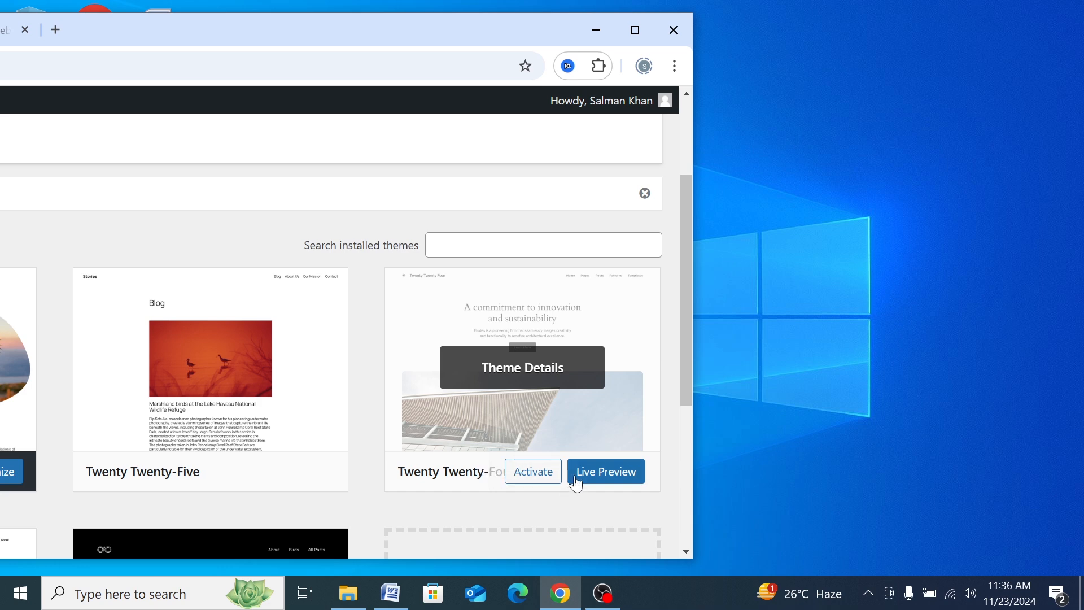
pyautogui.click(523, 375)
pyautogui.moveTo(391, 28)
pyautogui.mouseDown()
pyautogui.moveTo(396, 46)
pyautogui.moveTo(403, 35)
pyautogui.mouseUp()
pyautogui.scroll(-3, 361, 316)
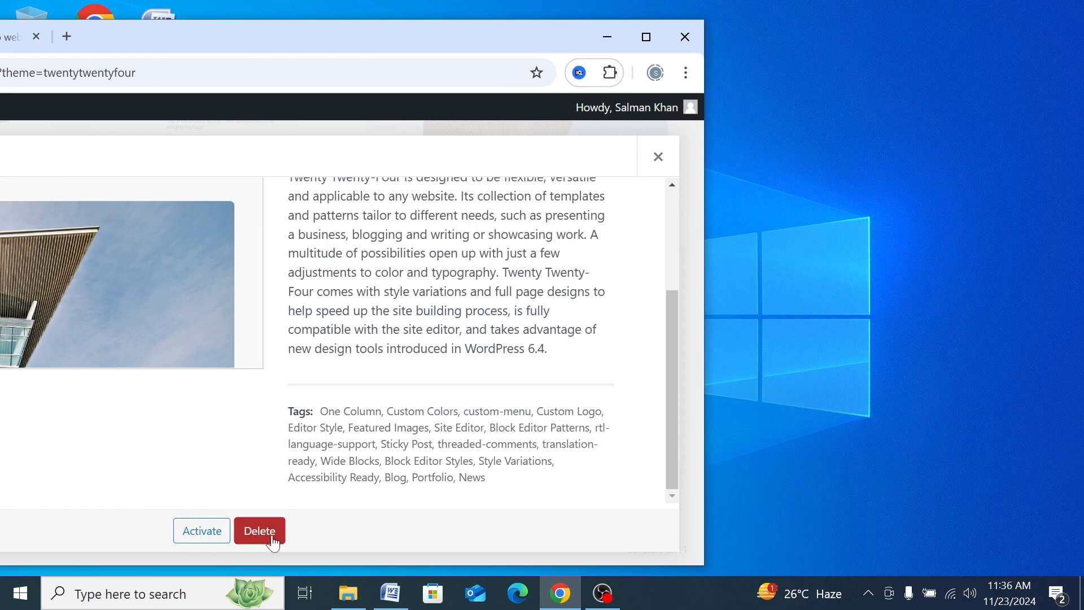
pyautogui.doubleClick(279, 39)
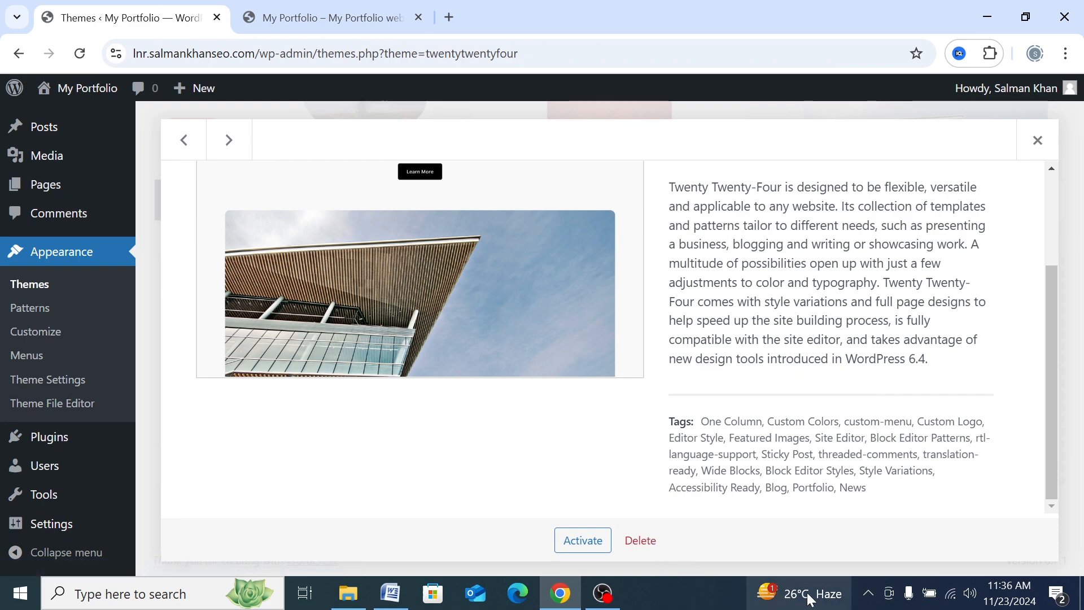
# Capture the screen region around the Activate and Delete options in the Twenty Twenty-Four theme details
pyautogui.click(867, 591)
pyautogui.click(869, 559)
pyautogui.moveTo(480, 458); pyautogui.dragTo(686, 582)
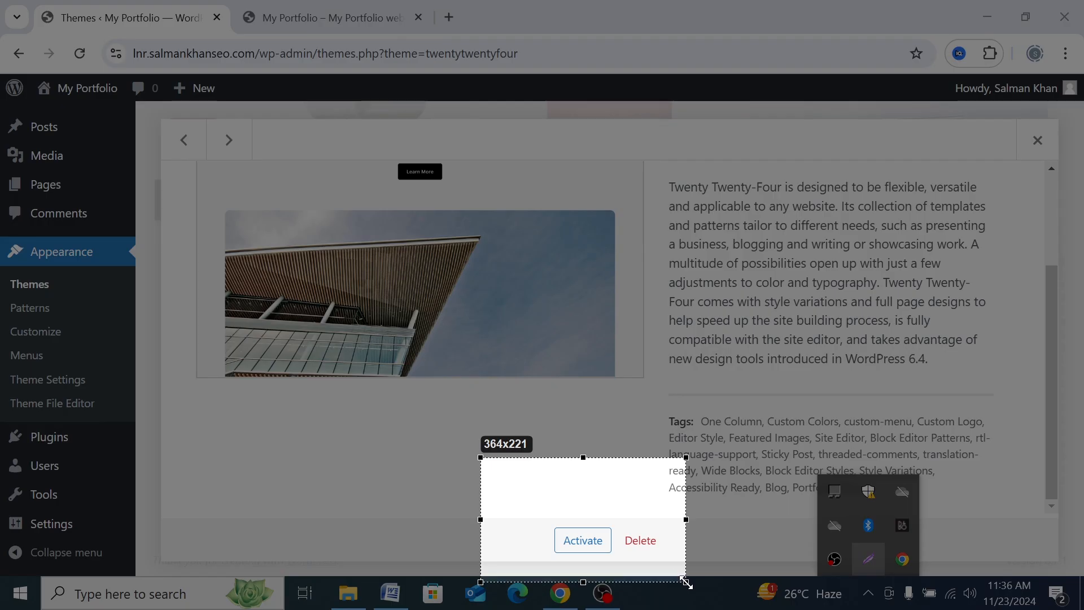
pyautogui.rightClick(520, 487)
pyautogui.click(546, 476)
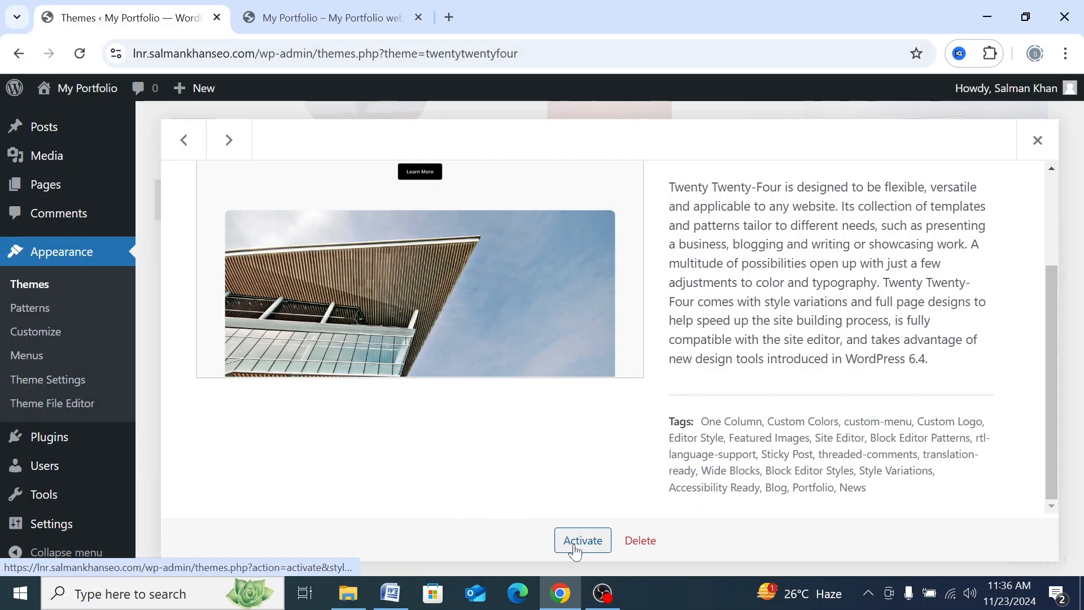
# Copy the theme name Twenty Twenty-Four from its details heading
pyautogui.scroll(3, 440, 415)
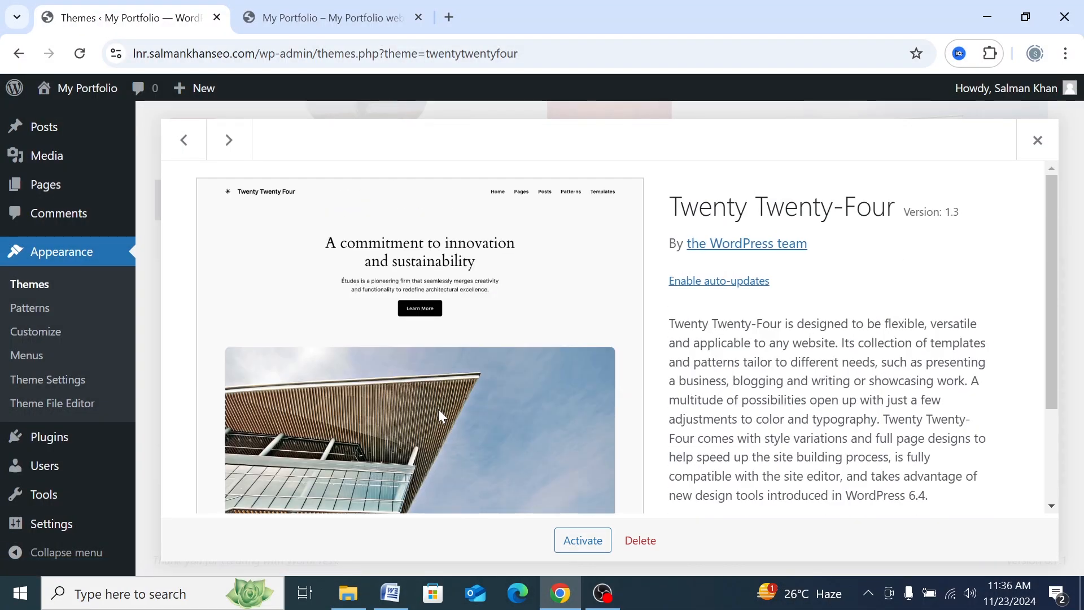
pyautogui.scroll(-3, 438, 408)
pyautogui.scroll(3, 438, 408)
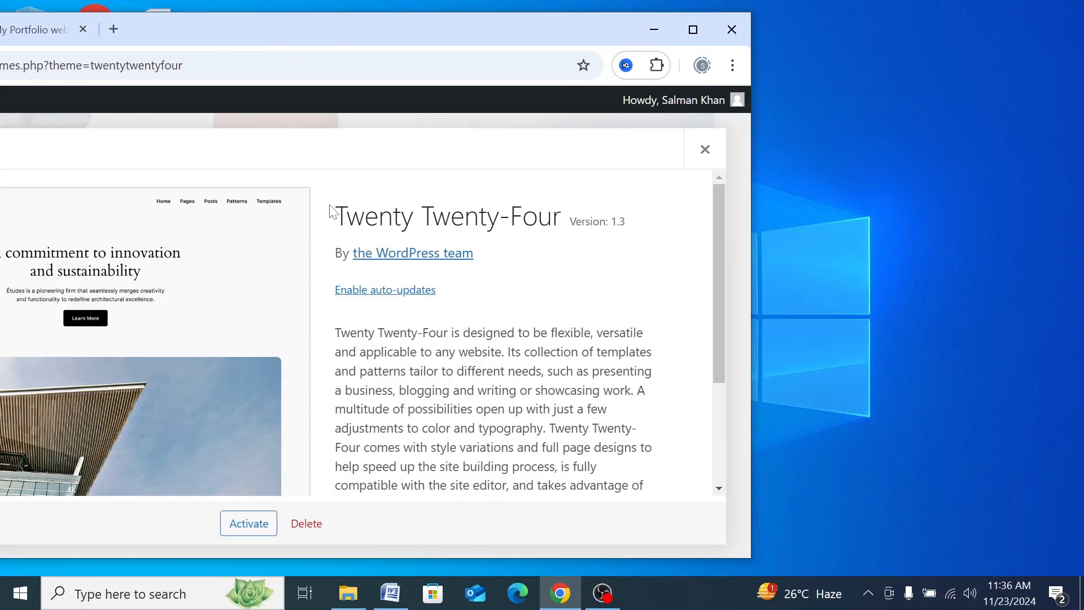
pyautogui.moveTo(364, 214); pyautogui.dragTo(566, 221)
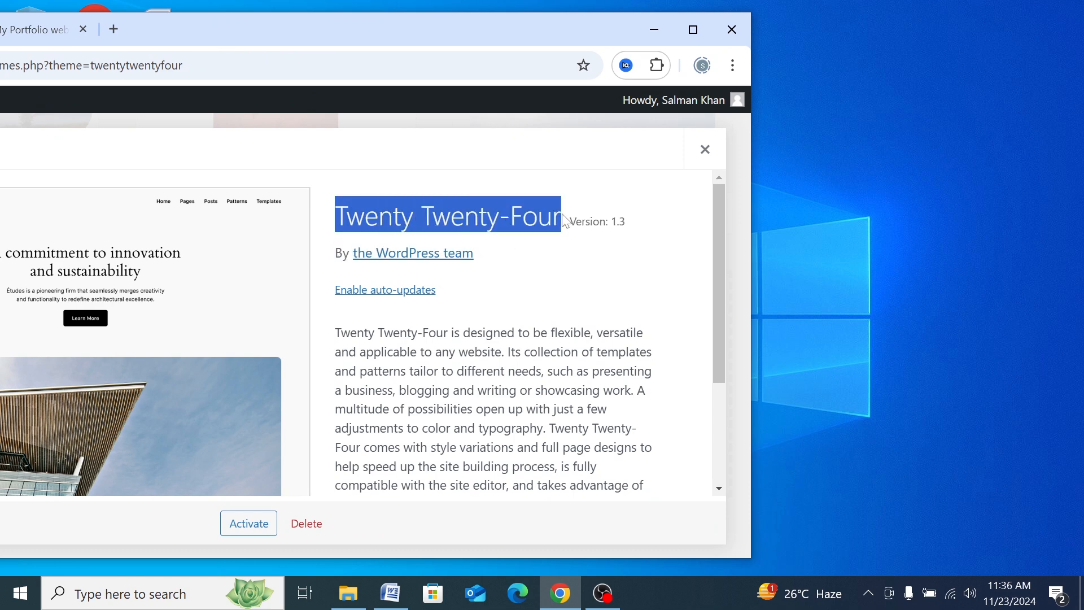
pyautogui.rightClick(460, 216)
pyautogui.click(487, 238)
pyautogui.click(450, 175)
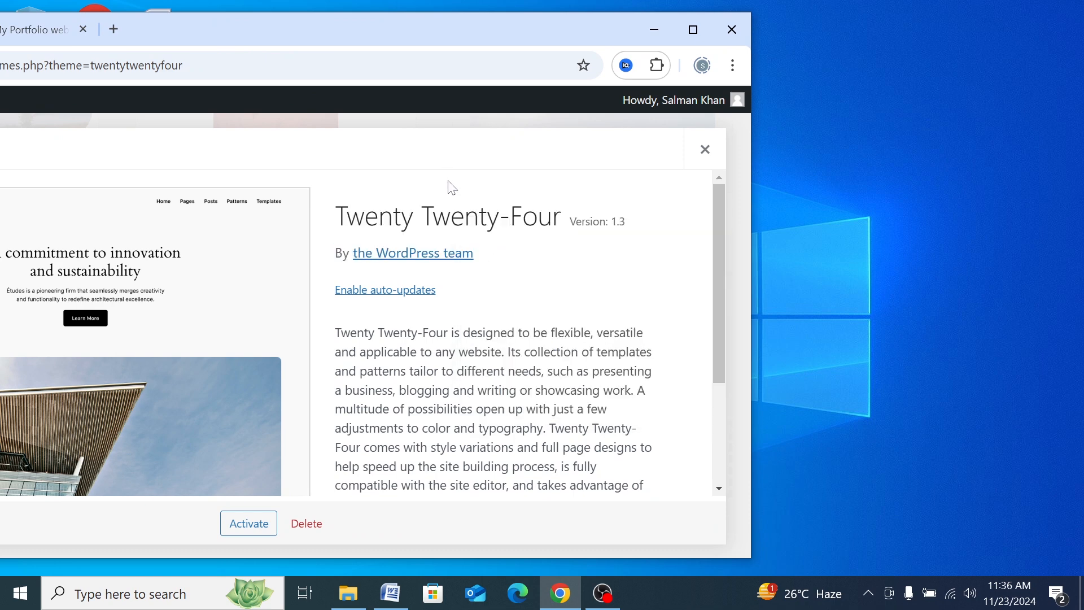
pyautogui.doubleClick(404, 36)
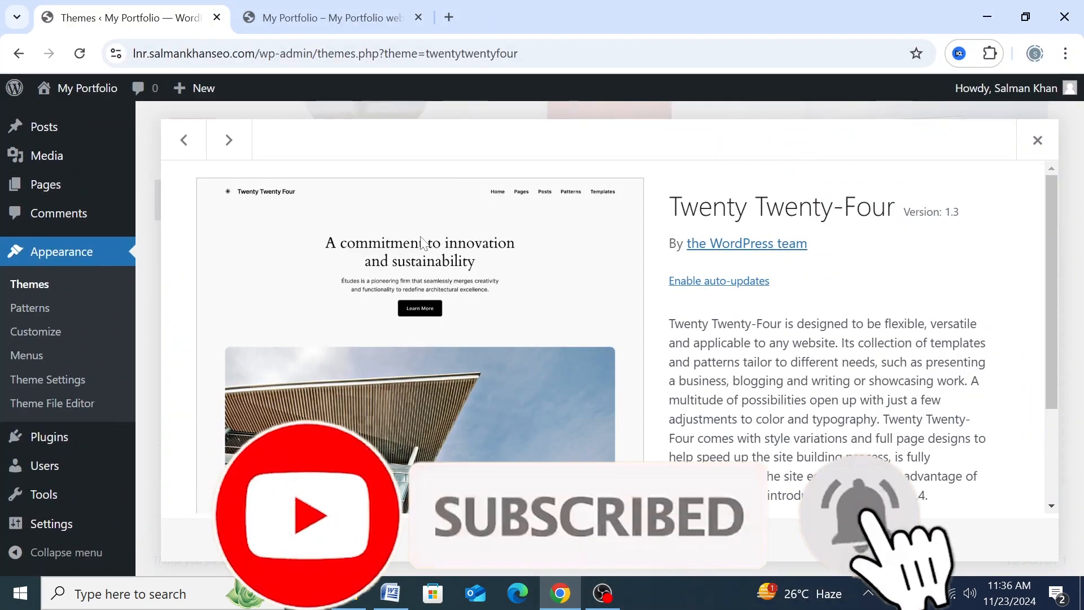
# Delete the Twenty Twenty-Four theme from its details and confirm the deletion
pyautogui.scroll(-1, 439, 360)
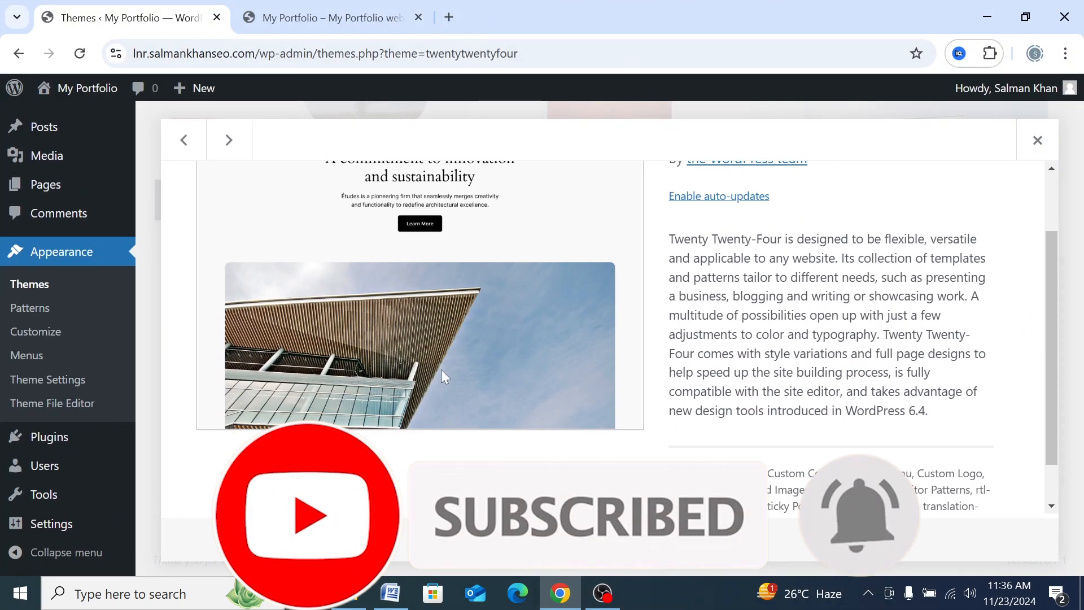
pyautogui.scroll(1, 429, 368)
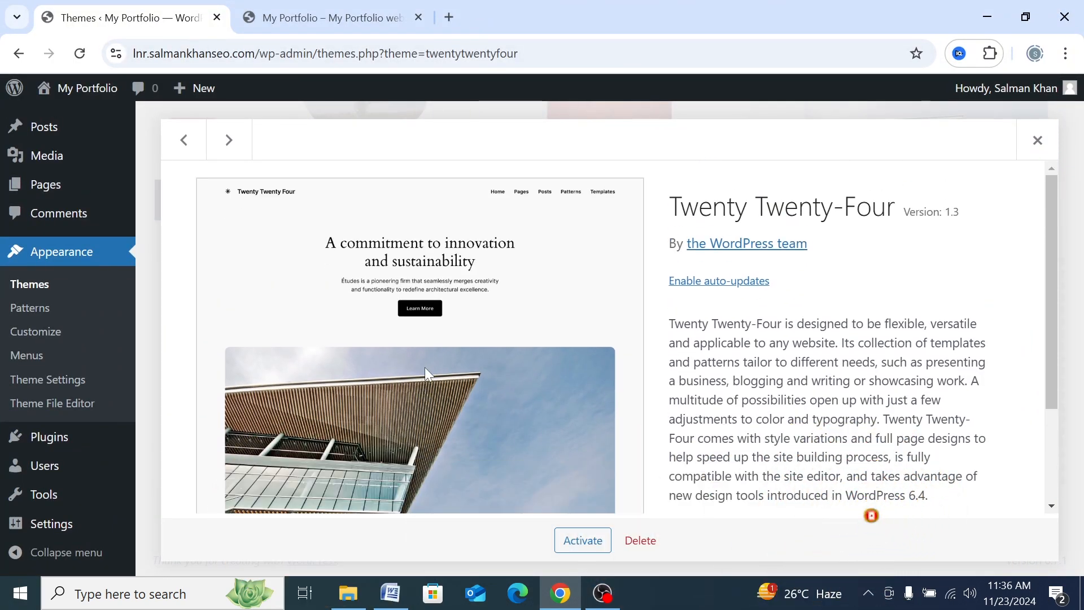
pyautogui.scroll(-1, 437, 365)
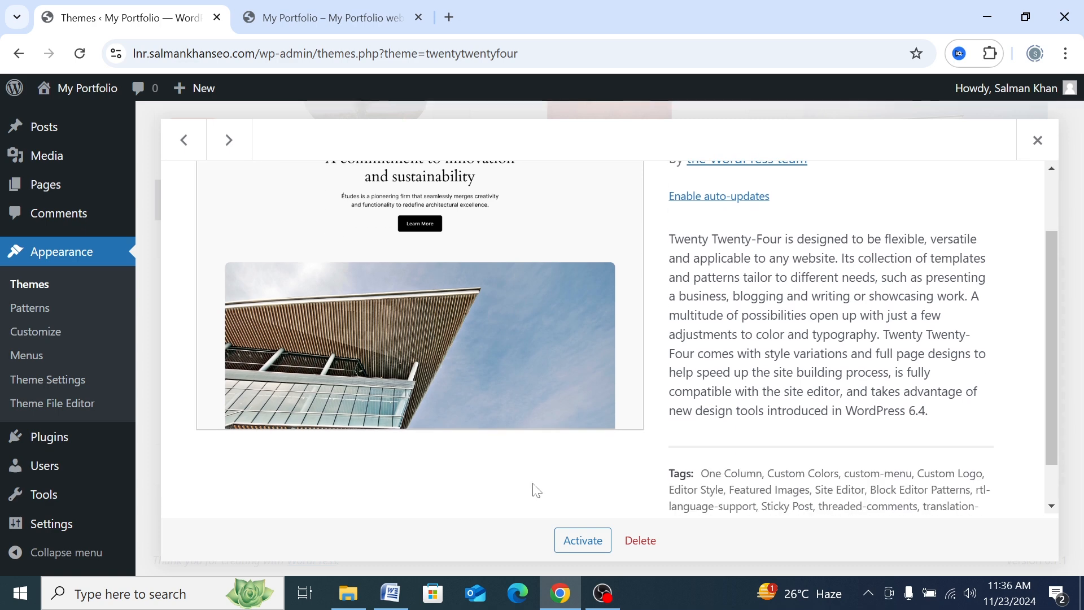
pyautogui.scroll(1, 532, 489)
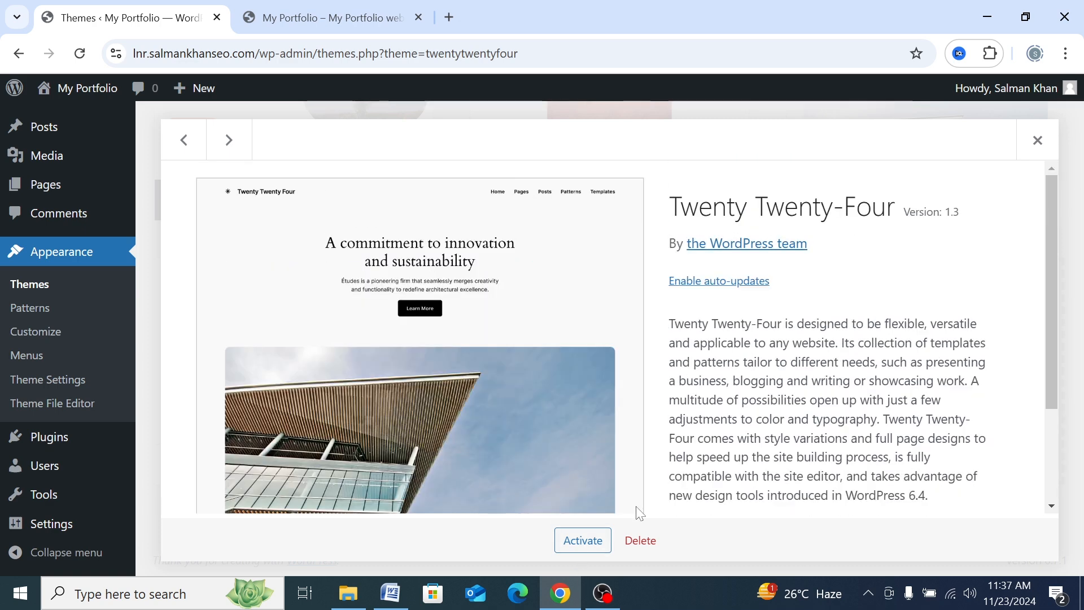
pyautogui.click(636, 545)
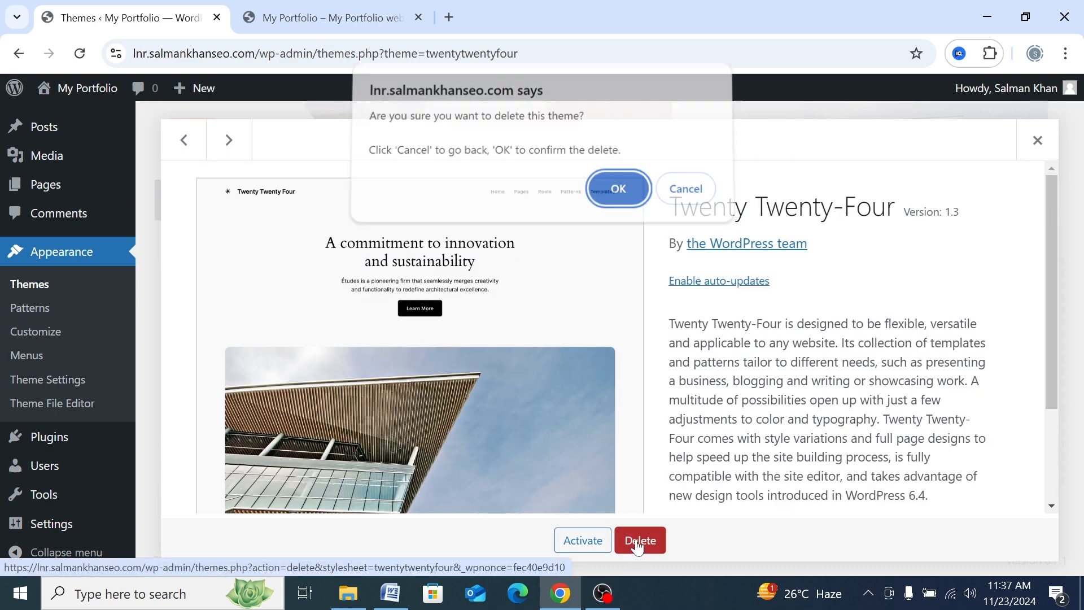
pyautogui.click(603, 197)
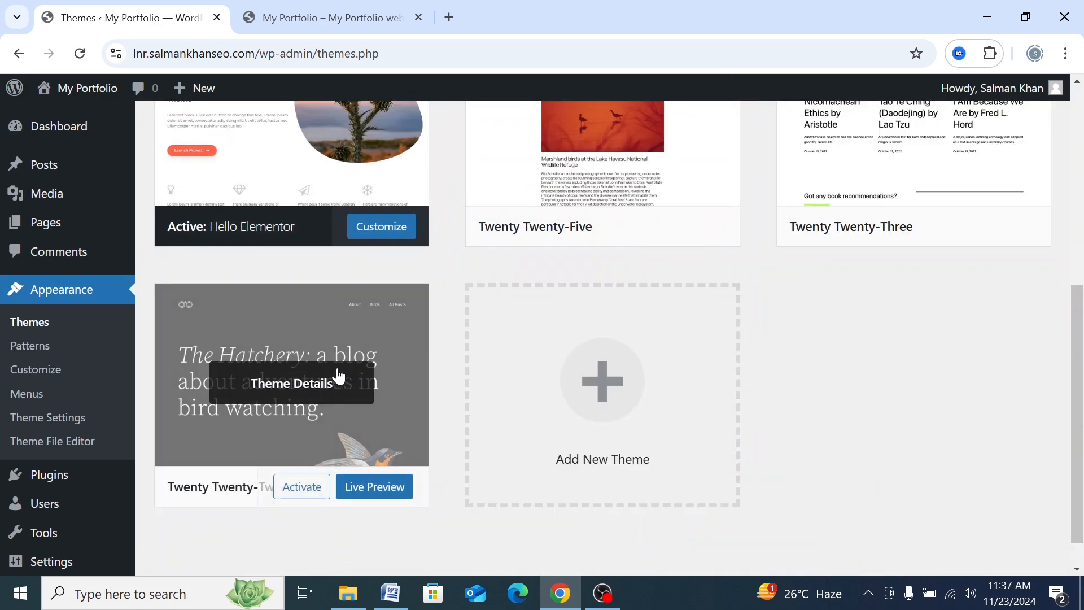
# Check the installed themes for Twenty Twenty-Four, reload the page and look through the list again
pyautogui.scroll(5, 341, 358)
pyautogui.scroll(-2, 341, 358)
pyautogui.scroll(-1, 343, 364)
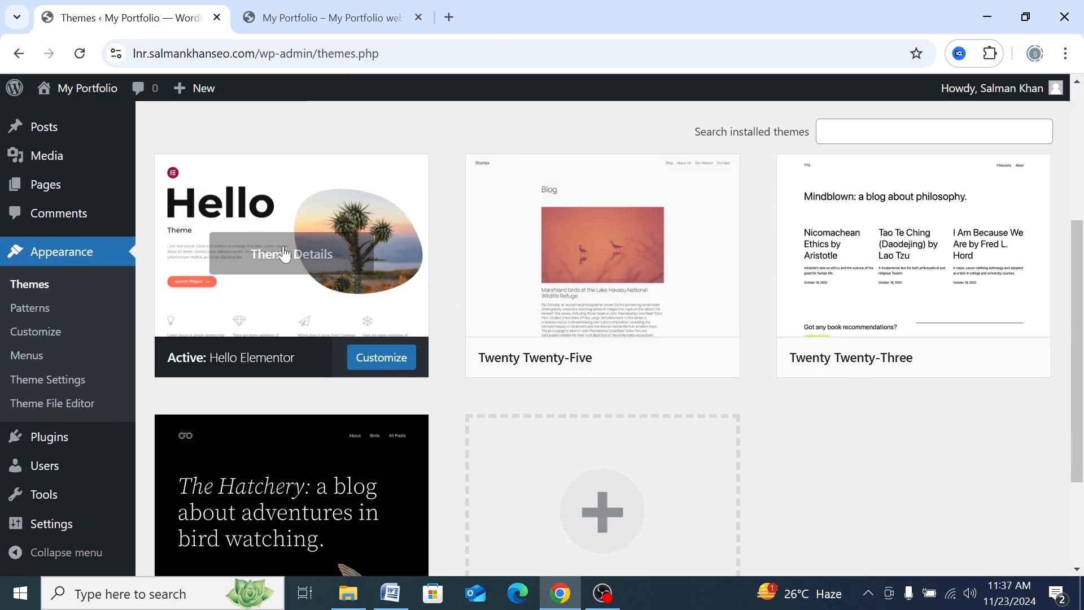
pyautogui.scroll(-2, 189, 299)
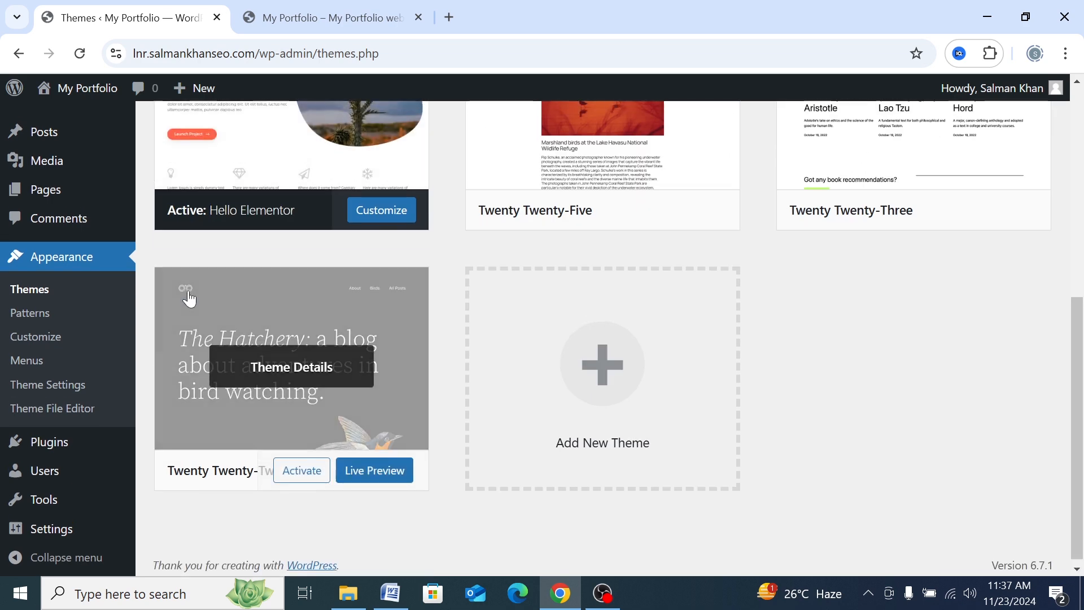
pyautogui.click(80, 55)
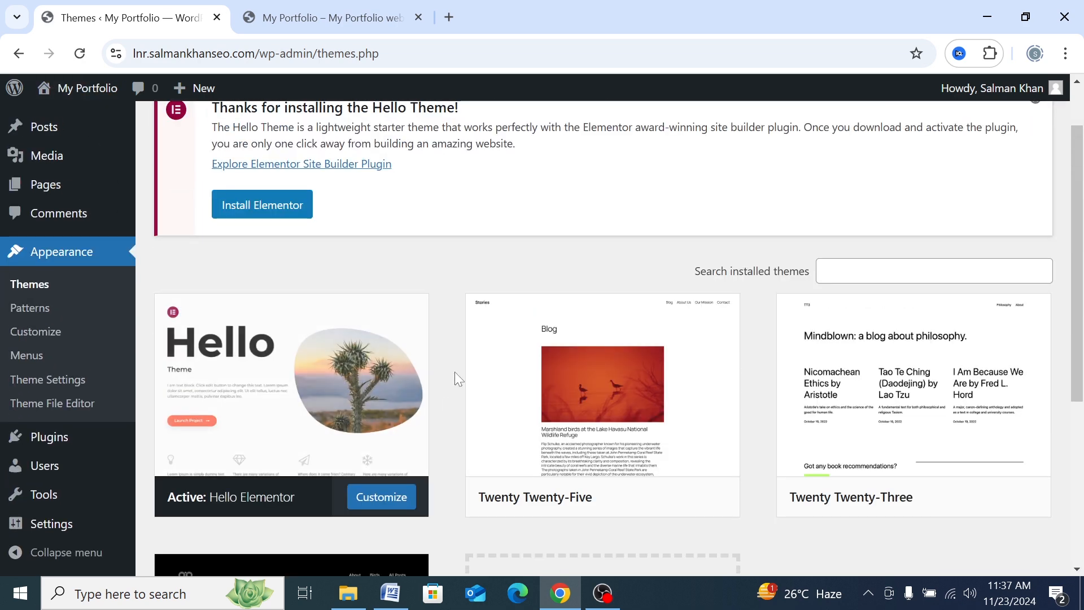
pyautogui.scroll(-5, 455, 371)
pyautogui.scroll(6, 452, 365)
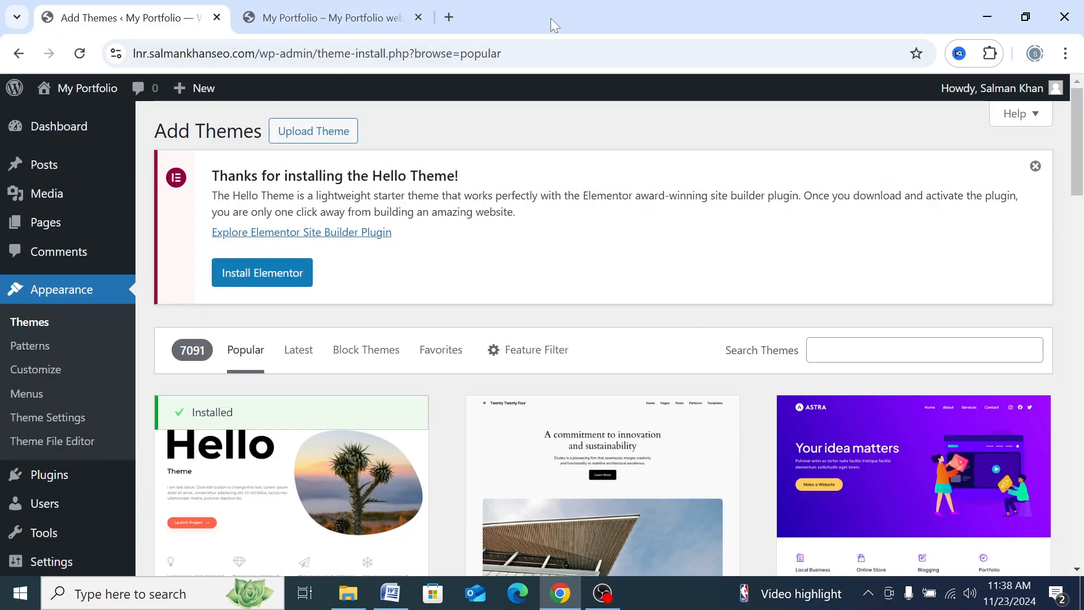
# Search the theme directory for Twenty Twenty-Four and examine the matching themes and their install options
pyautogui.moveTo(550, 18); pyautogui.dragTo(227, 55)
pyautogui.scroll(-5, 317, 378)
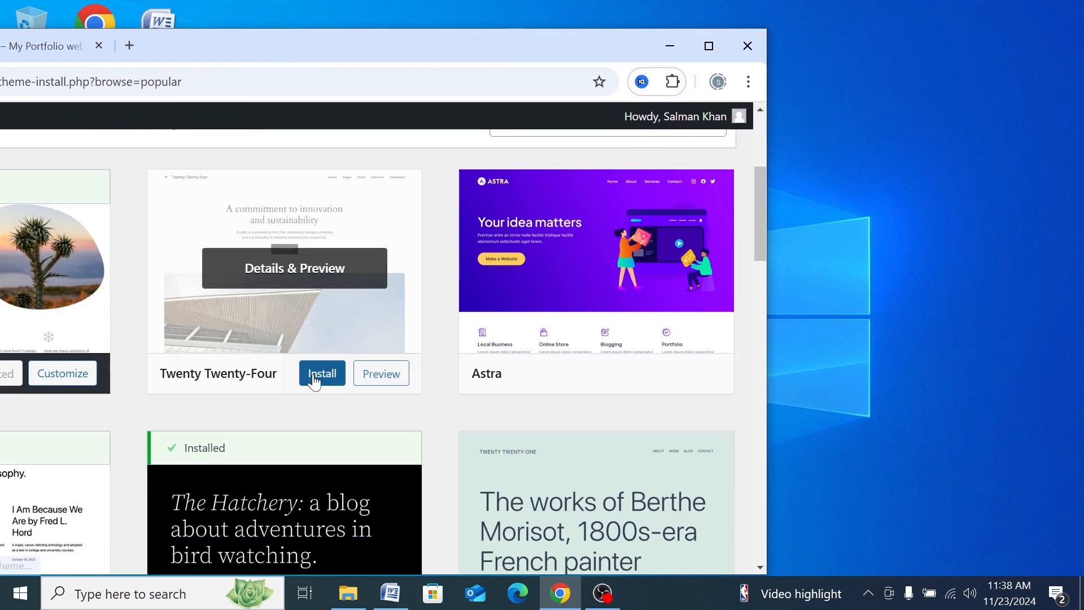
pyautogui.scroll(3, 331, 366)
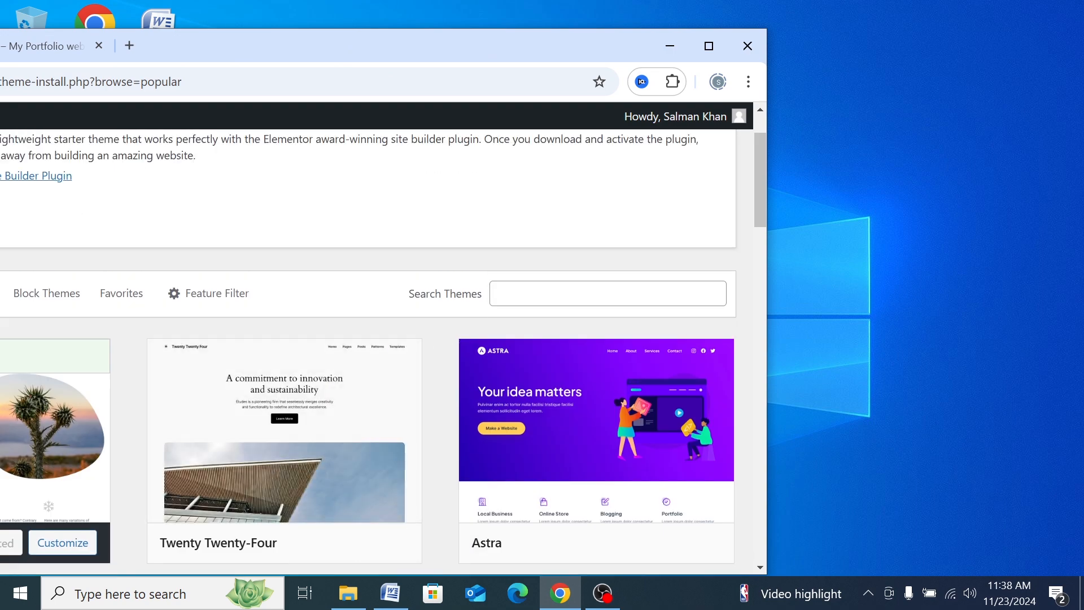
pyautogui.rightClick(504, 302)
pyautogui.click(530, 177)
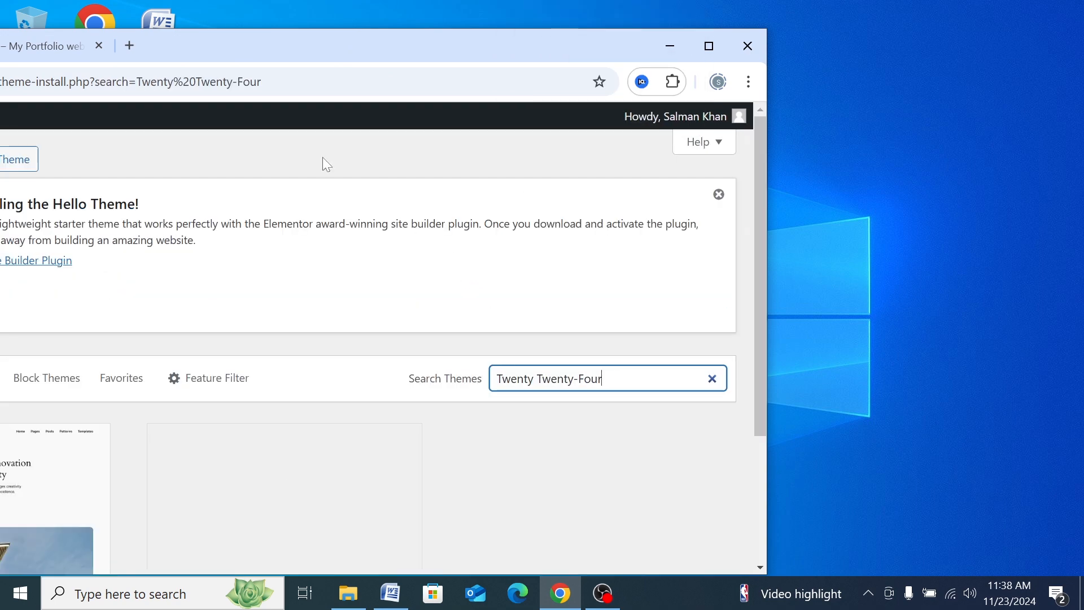
pyautogui.doubleClick(330, 53)
pyautogui.scroll(-3, 336, 406)
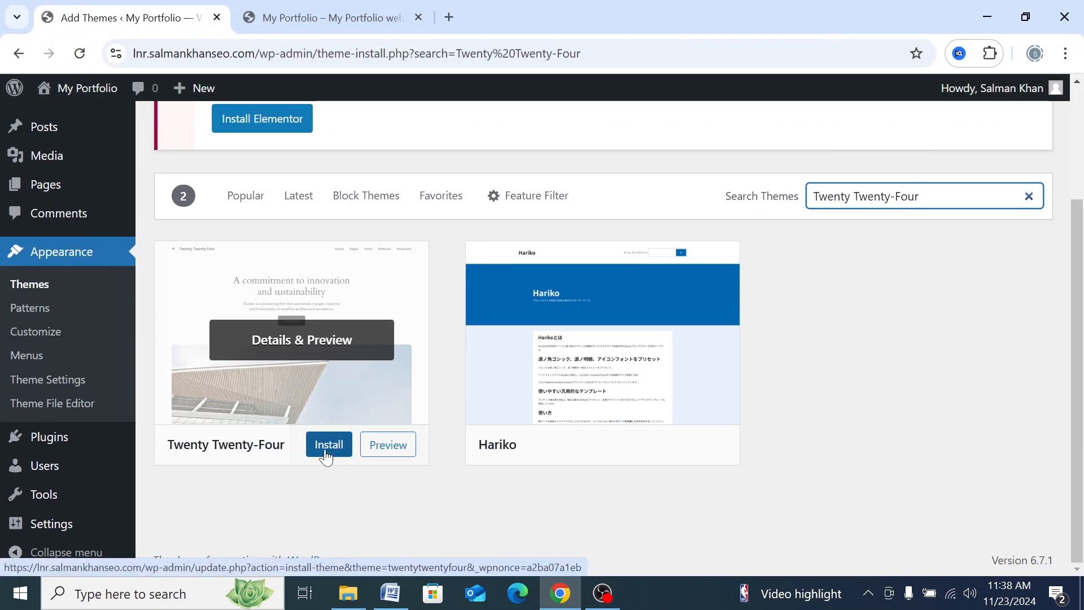
pyautogui.scroll(3, 333, 458)
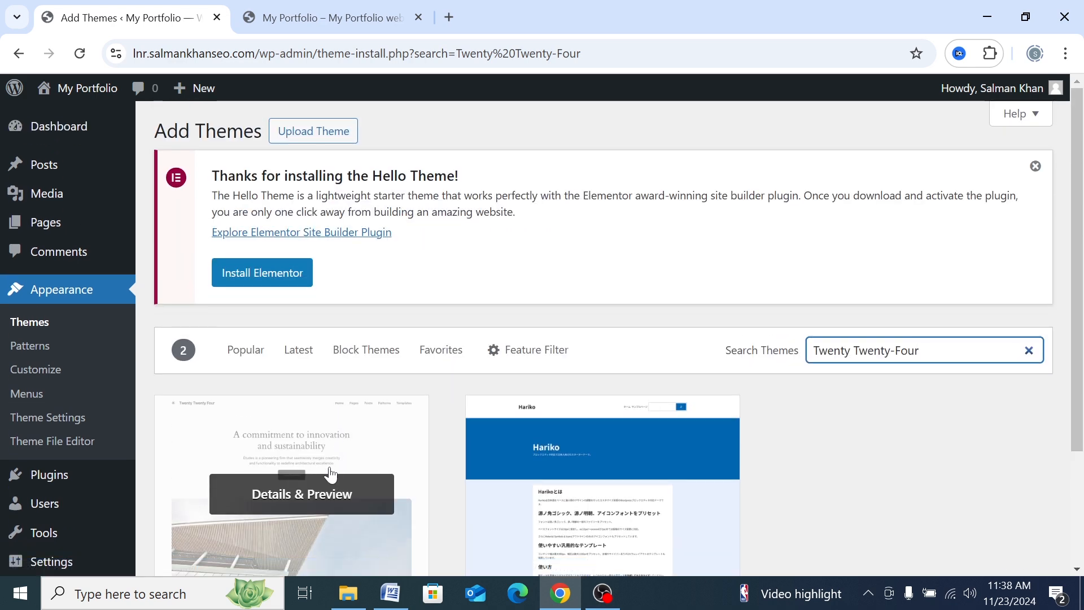
pyautogui.scroll(-2, 331, 475)
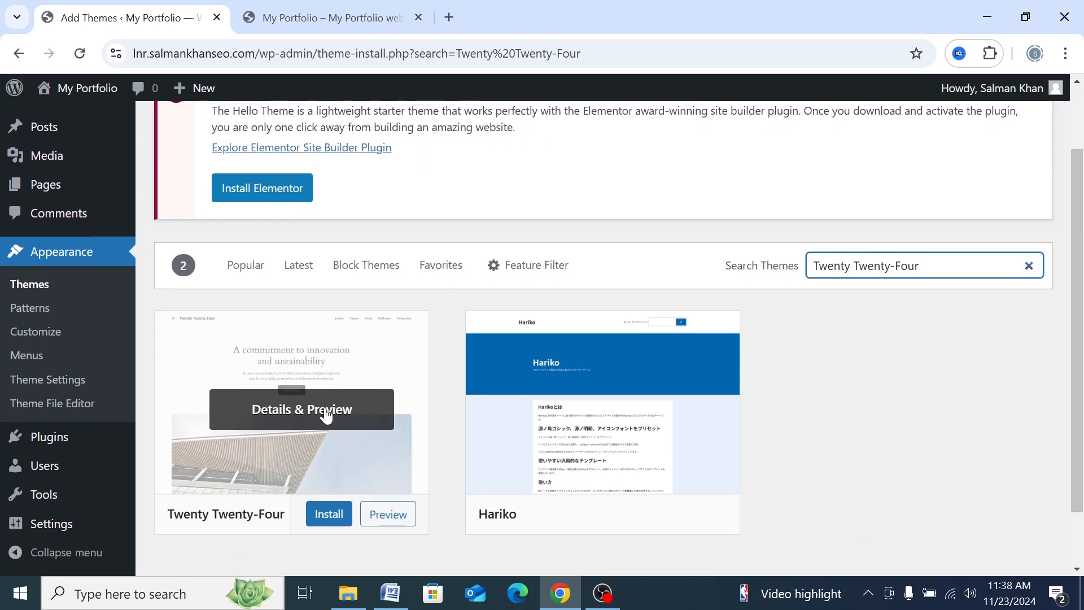
pyautogui.scroll(2, 324, 414)
pyautogui.scroll(-3, 355, 438)
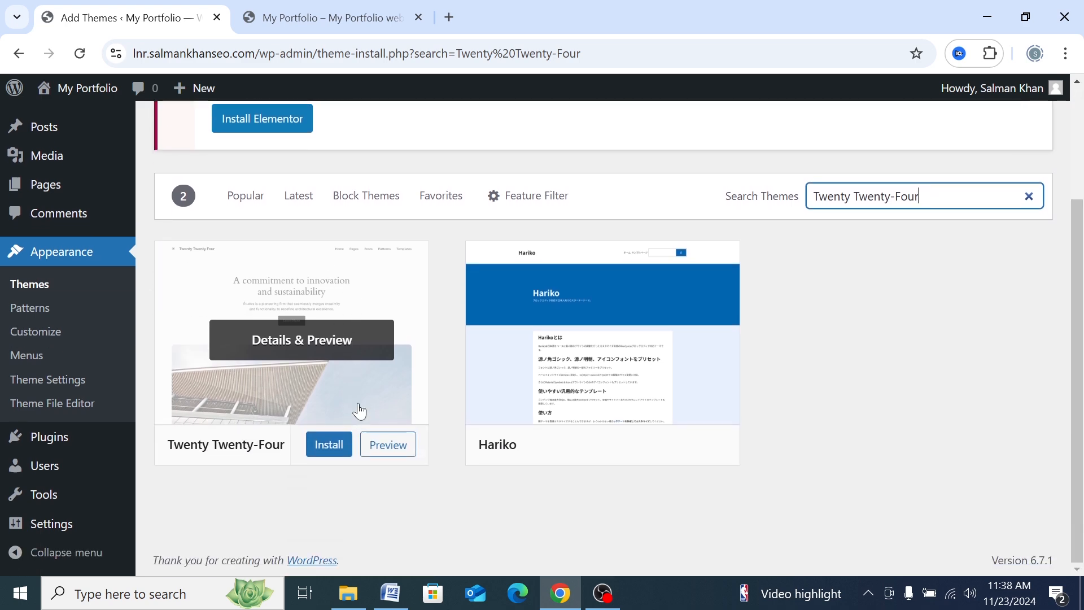
pyautogui.scroll(3, 225, 266)
# Return to the installed themes, look through them and search them for Twenty Twenty-Four
pyautogui.click(13, 56)
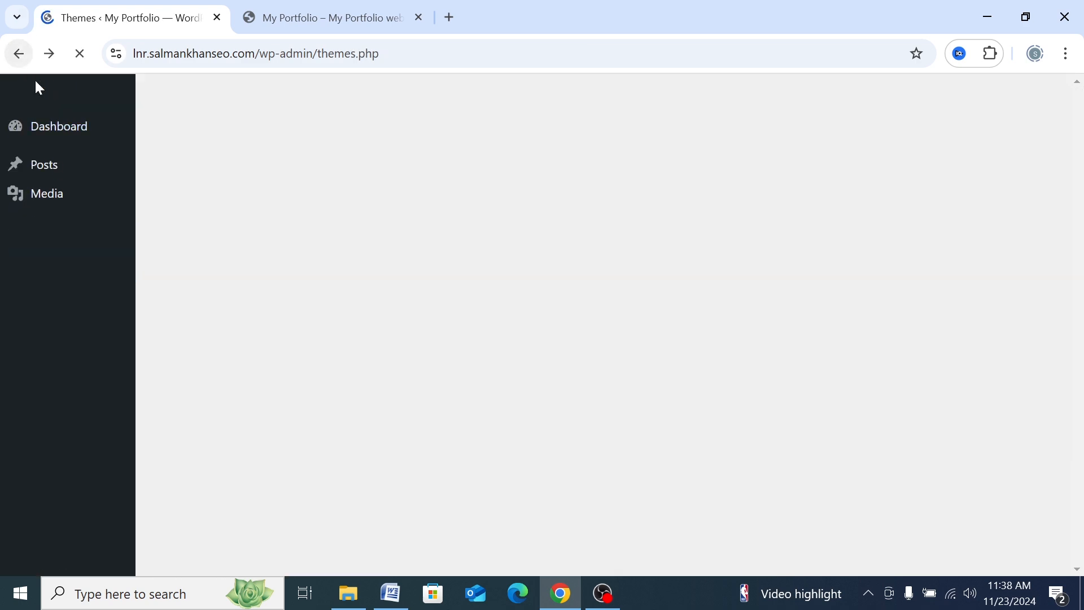
pyautogui.scroll(-3, 422, 338)
pyautogui.scroll(-3, 422, 339)
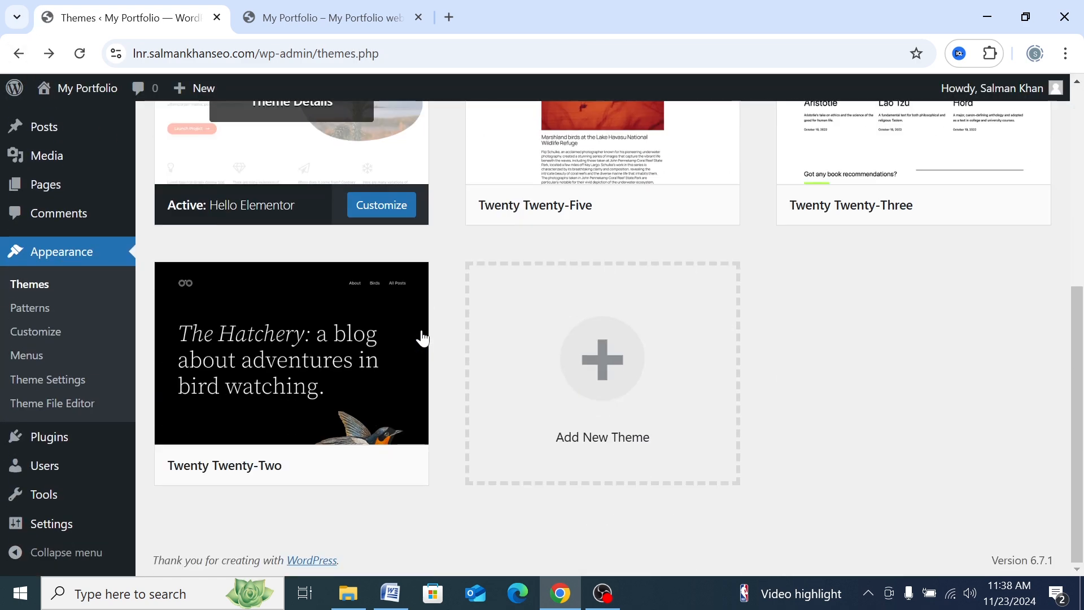
pyautogui.scroll(6, 421, 336)
pyautogui.scroll(-2, 421, 337)
pyautogui.scroll(3, 423, 338)
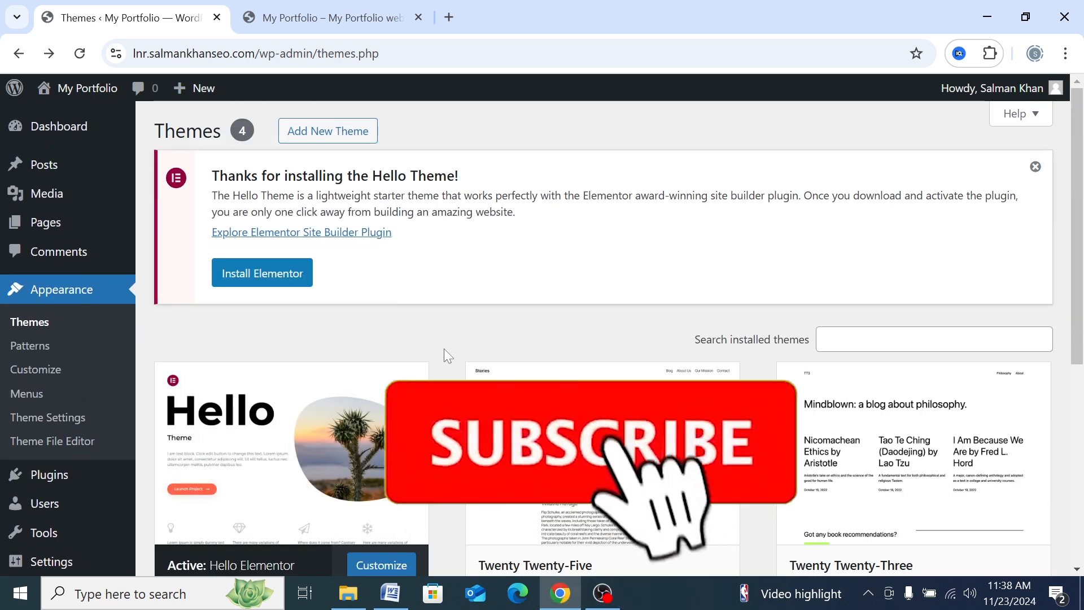
pyautogui.moveTo(596, 16); pyautogui.dragTo(264, 39)
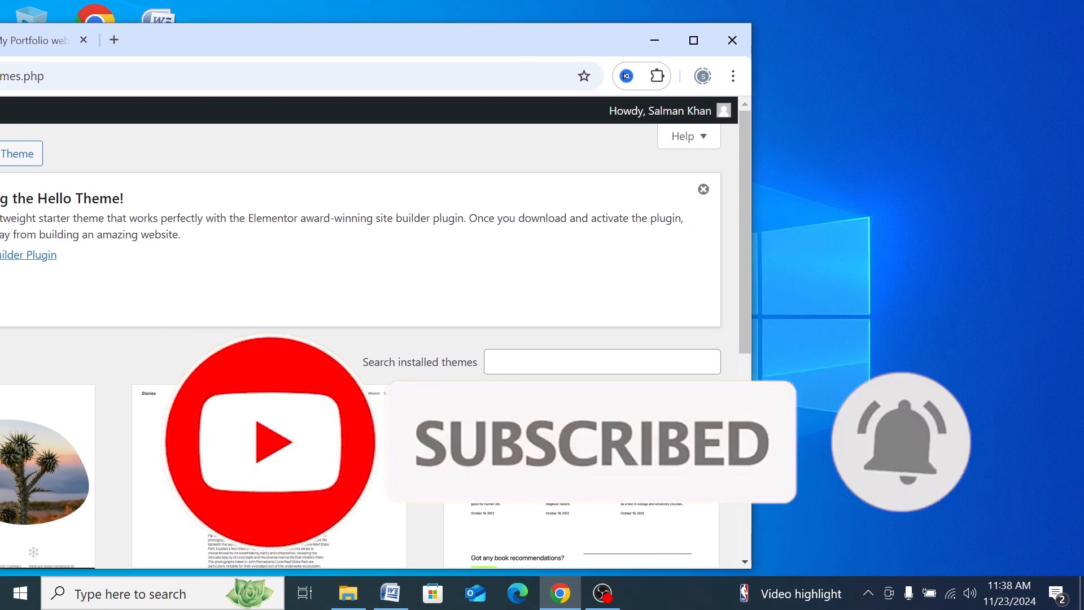
pyautogui.rightClick(495, 362)
pyautogui.click(528, 167)
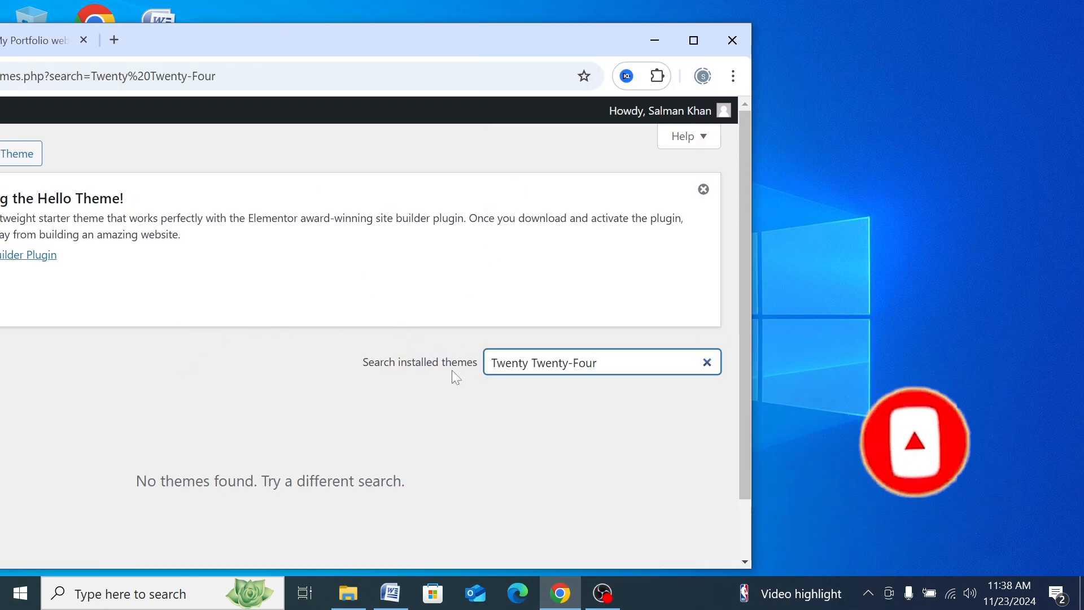